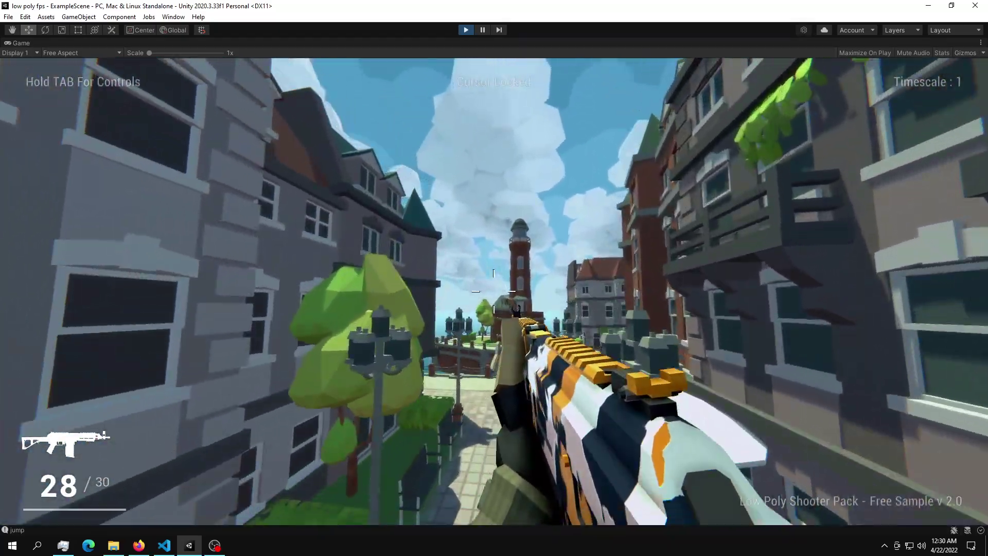
- Walk through the town and plaza in first person, fire one shot, then unlock the cursor with Escape
{"action": "key", "text": "w"}
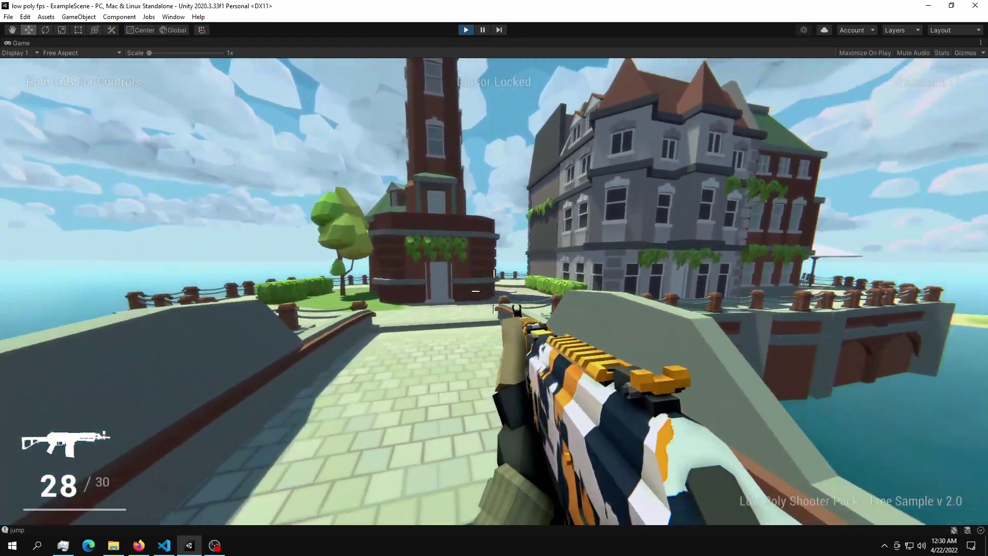
{"action": "key", "text": "w"}
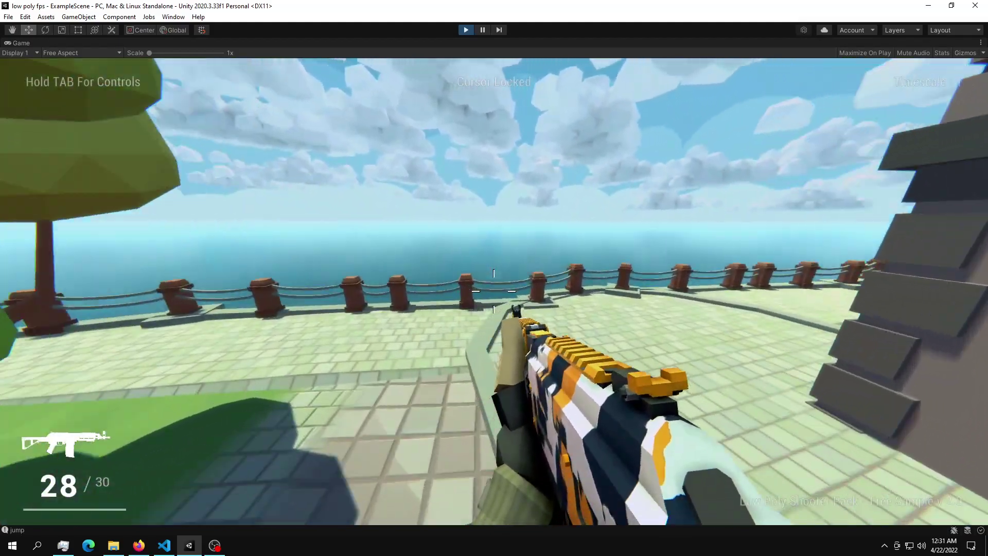
{"action": "key", "text": "w"}
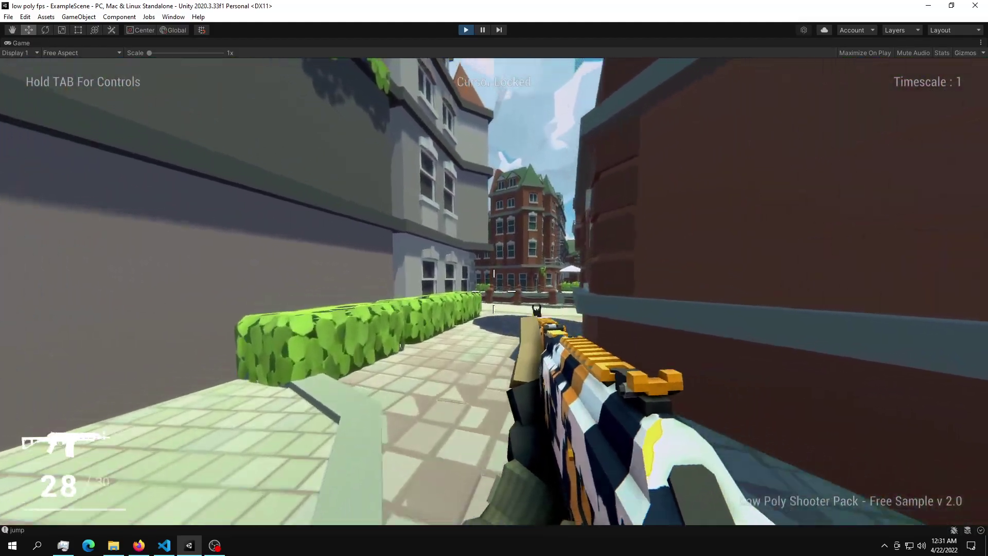
{"action": "key", "text": "w"}
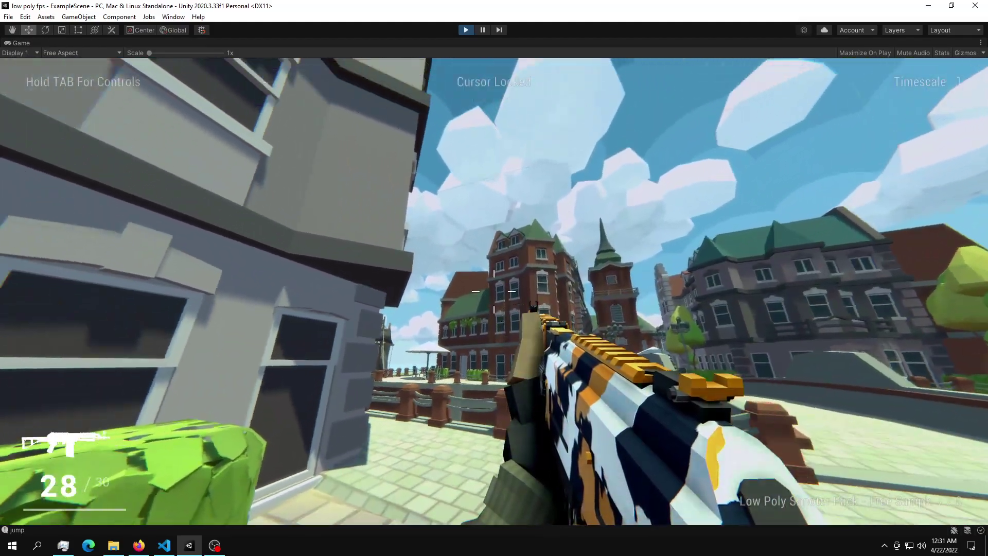
{"action": "left_click", "coordinate": [494, 290]}
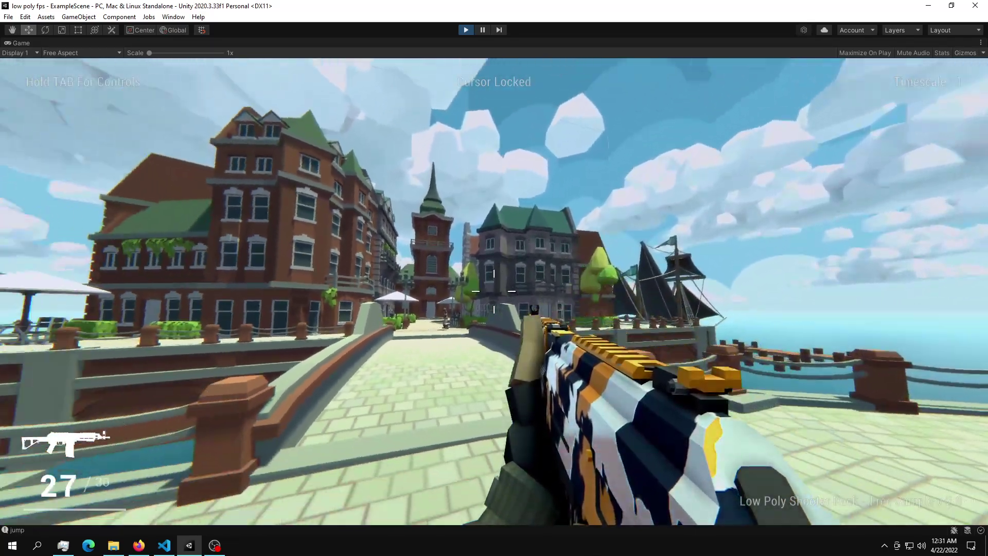
{"action": "key", "text": "Escape"}
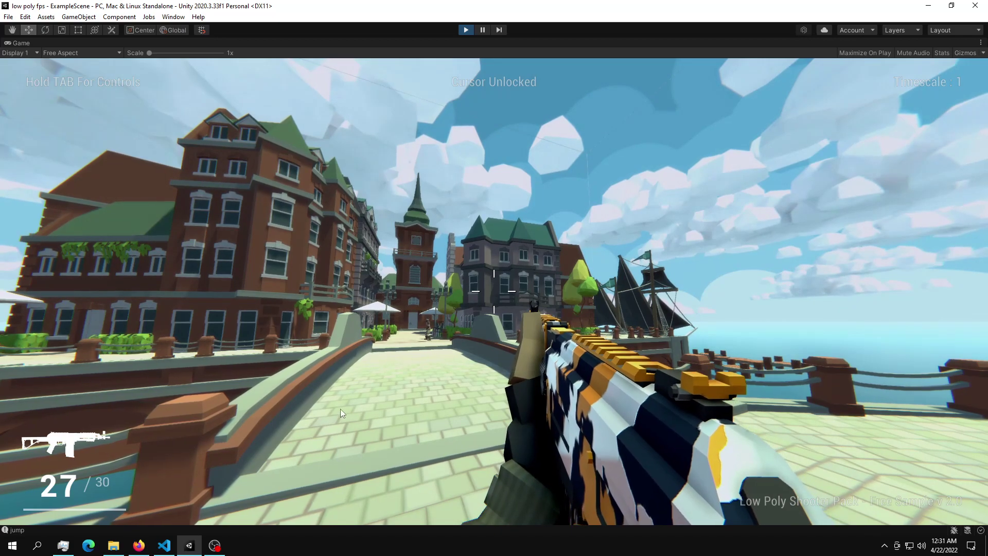
- In Movement.cs, highlight GetAxis, speedWalking, mode and the ForceMode declaration to trace MoveCharacter's forces
{"action": "left_click", "coordinate": [164, 545]}
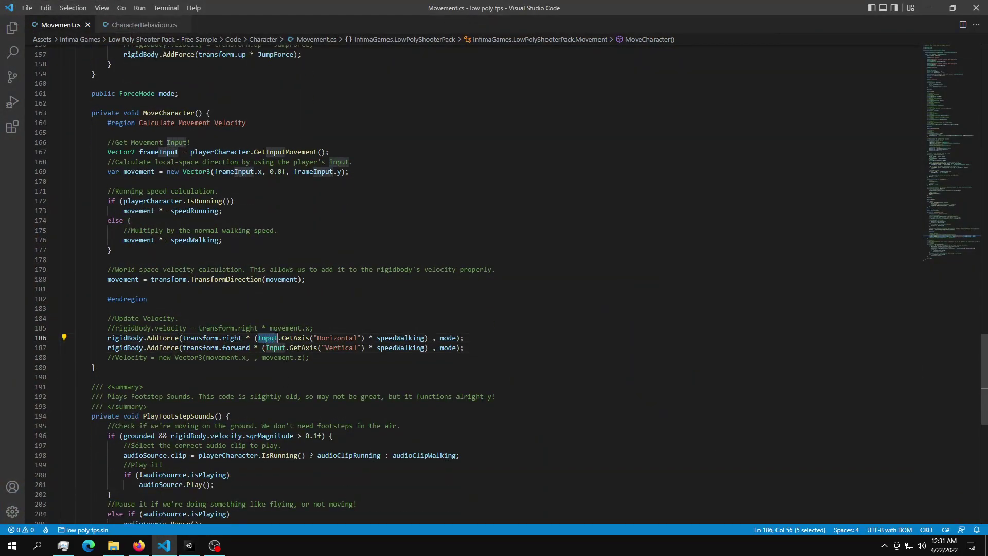
{"action": "left_click_drag", "start_coordinate": [258, 337], "coordinate": [330, 337]}
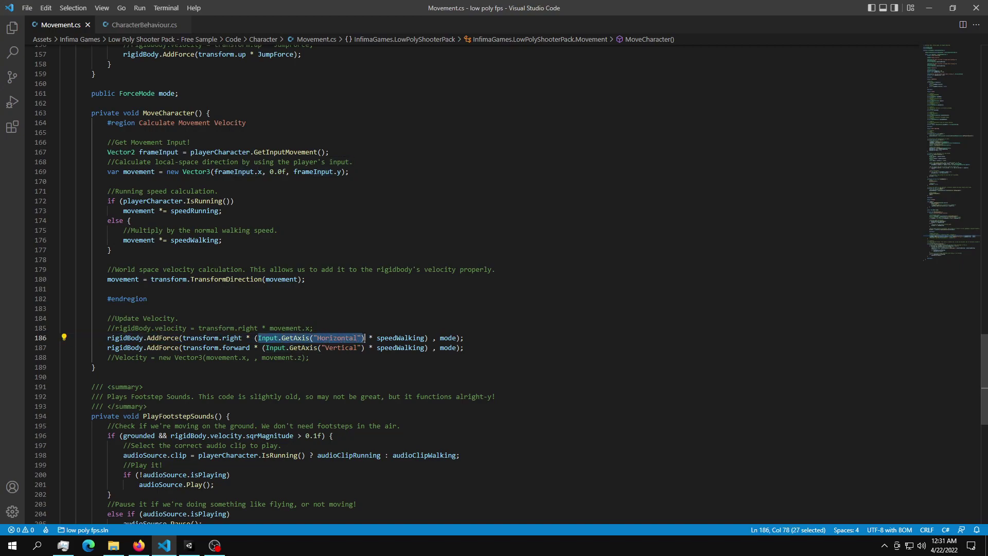
{"action": "double_click", "coordinate": [286, 337]}
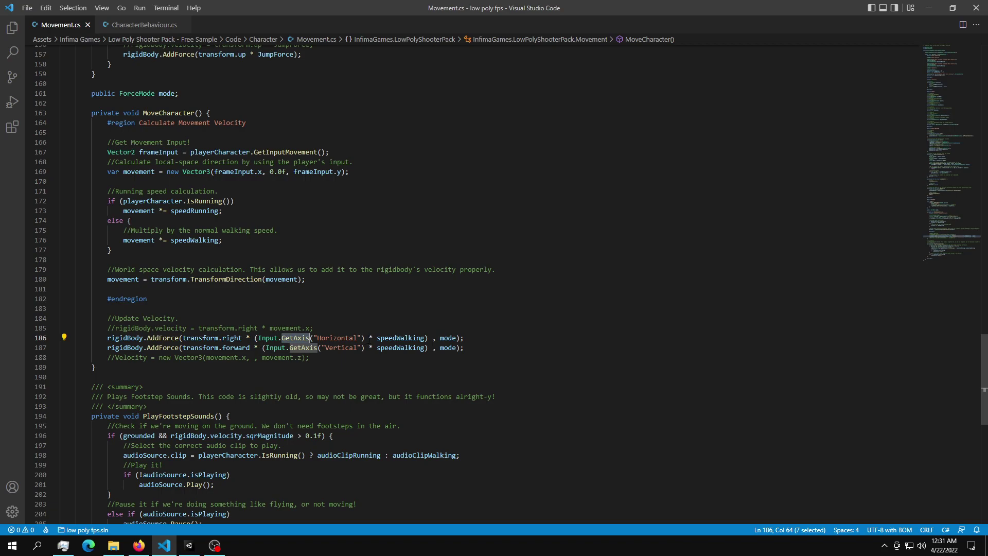
{"action": "double_click", "coordinate": [394, 337]}
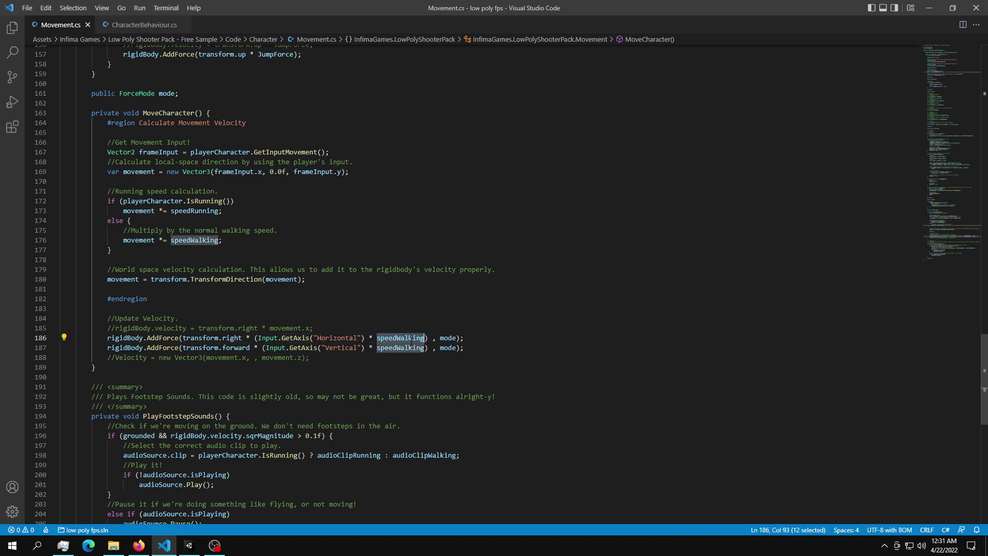
{"action": "double_click", "coordinate": [446, 338]}
{"action": "scroll", "coordinate": [430, 324], "scroll_direction": "up", "scroll_amount": 1}
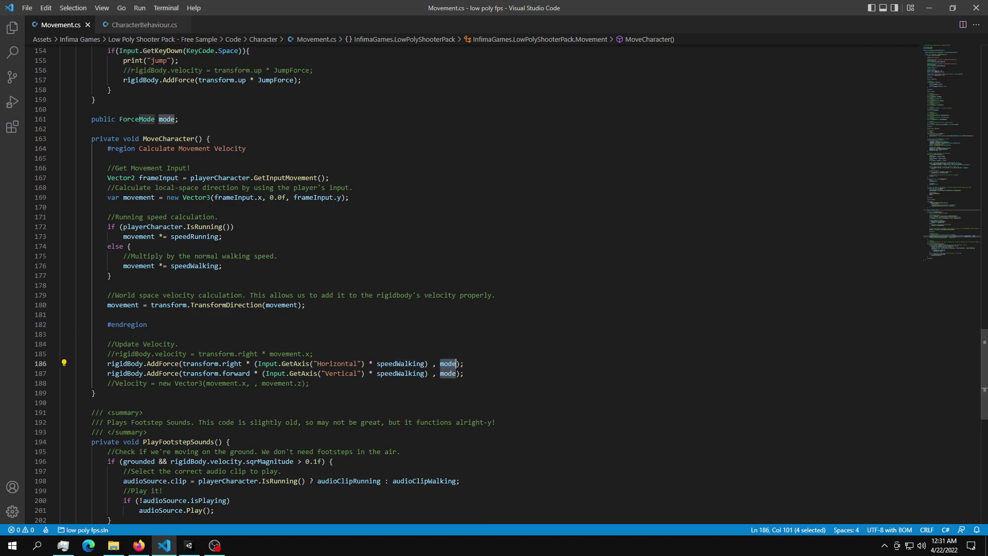
{"action": "double_click", "coordinate": [125, 119]}
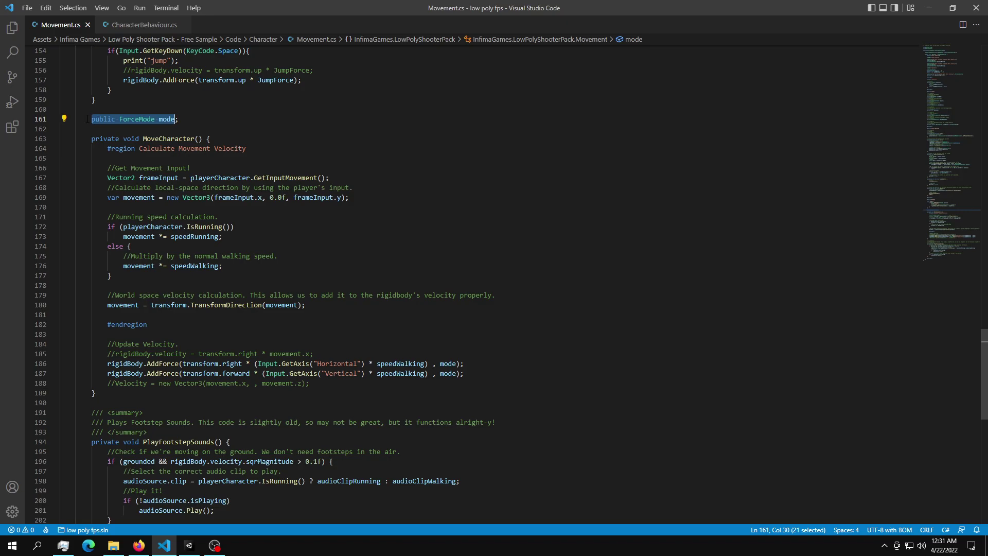
- Walk up to and circle the warrior character in play mode, then release the cursor and stop playing
{"action": "left_click", "coordinate": [188, 545]}
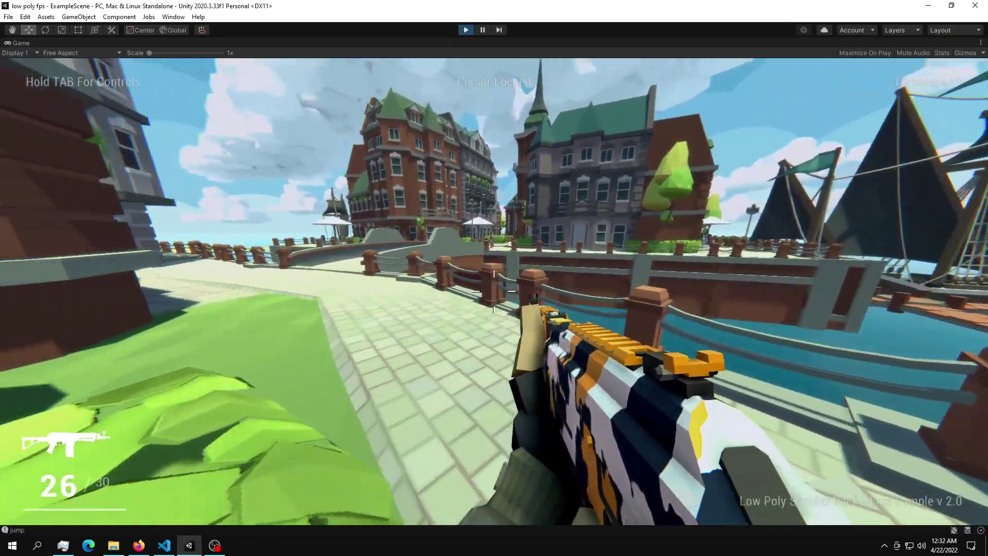
{"action": "key", "text": "w"}
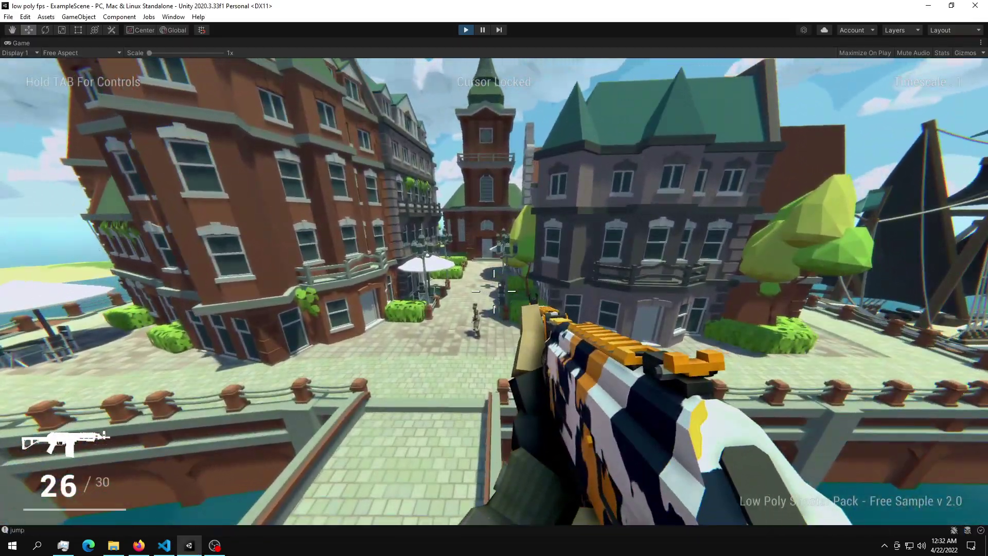
{"action": "key", "text": "d"}
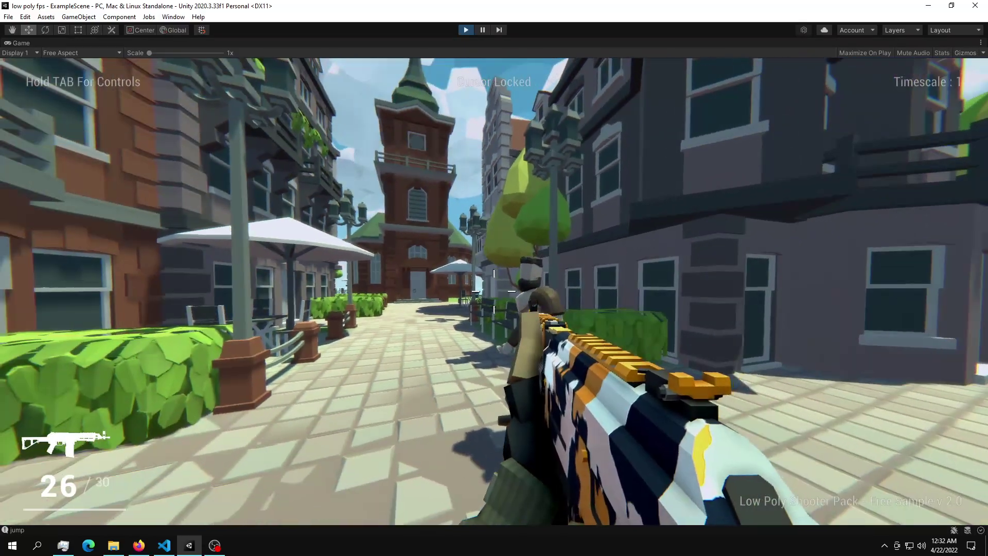
{"action": "key", "text": "w"}
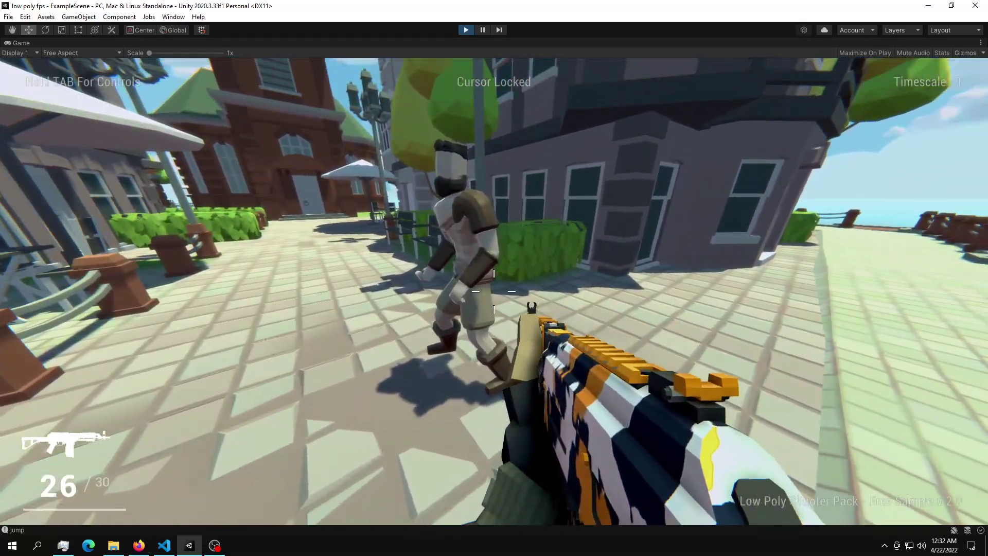
{"action": "key", "text": "a"}
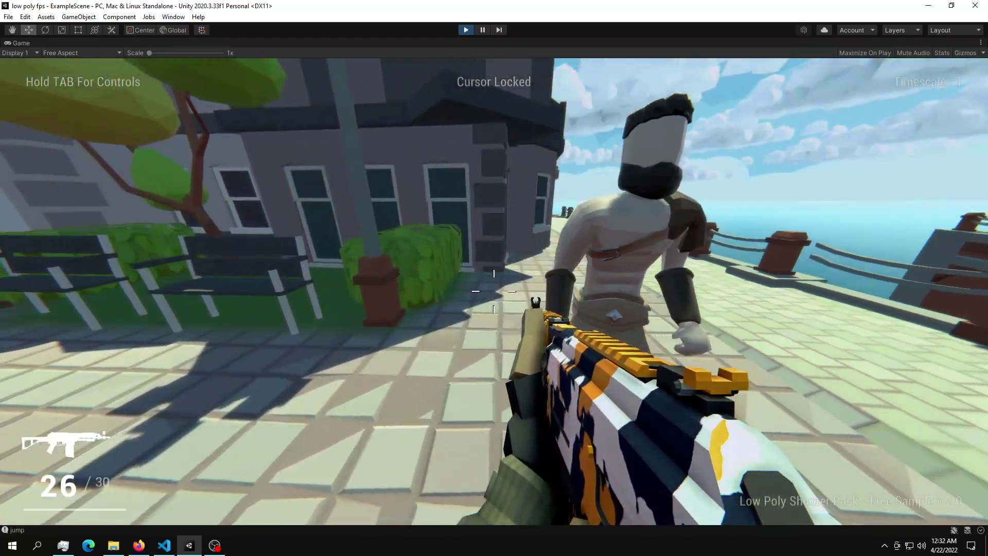
{"action": "key", "text": "w"}
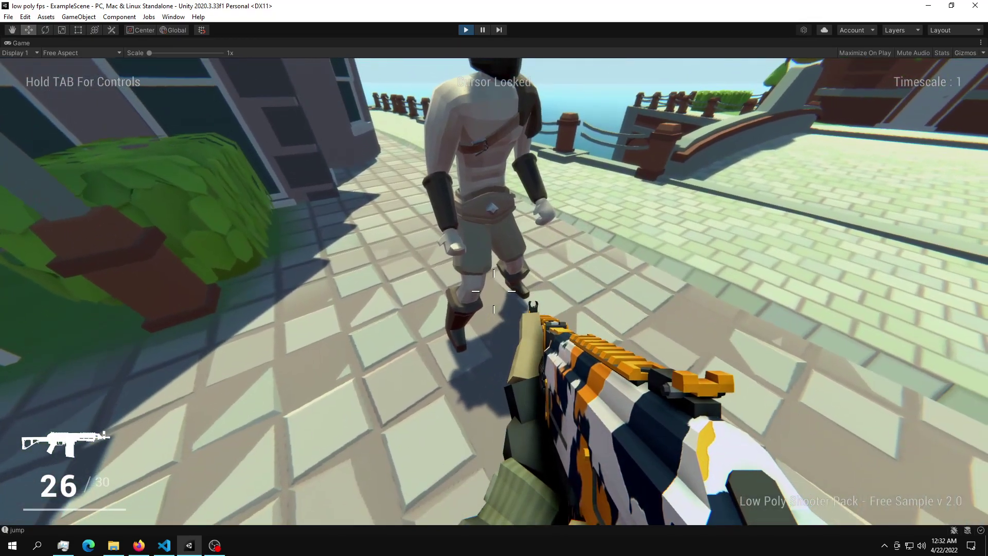
{"action": "key", "text": "s"}
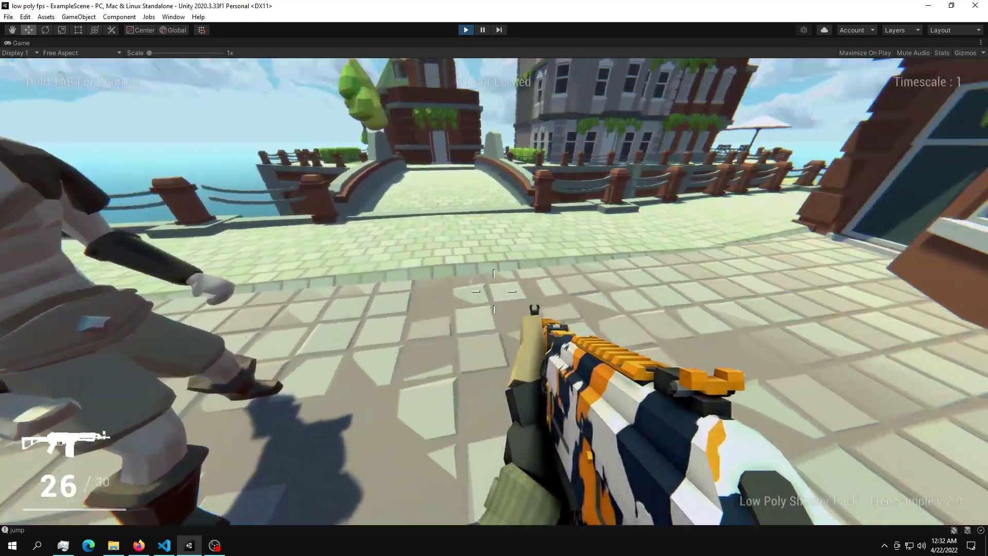
{"action": "key", "text": "w"}
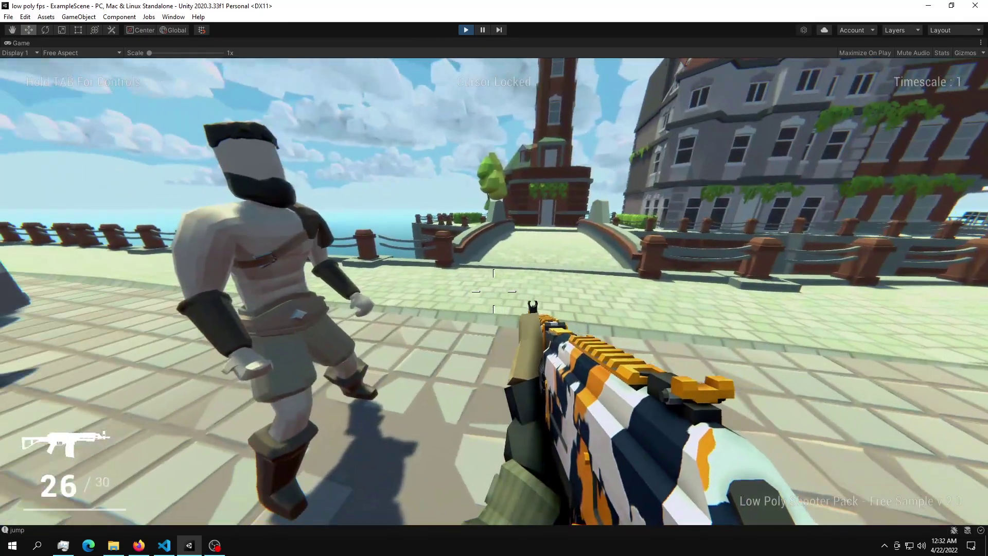
{"action": "key", "text": "Escape"}
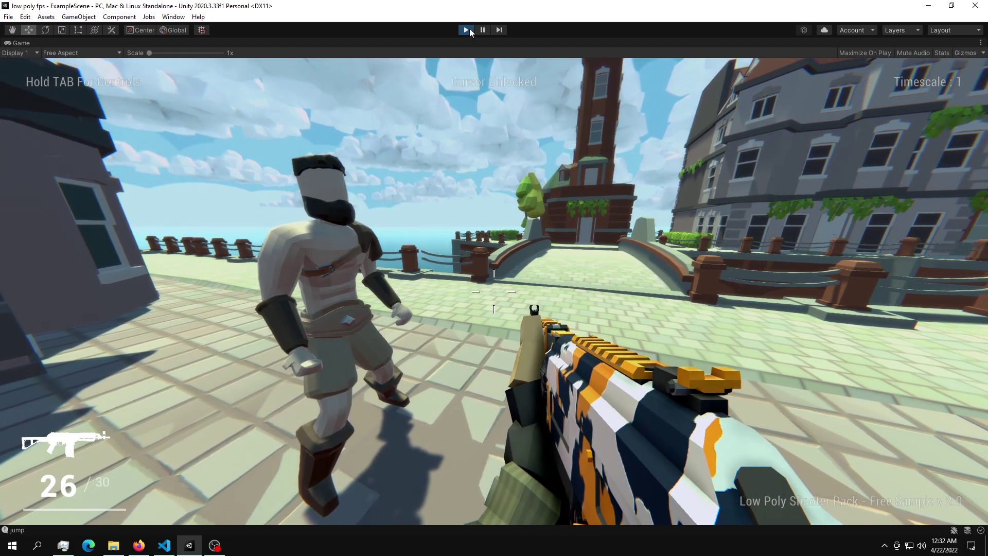
{"action": "key", "text": "ctrl+p"}
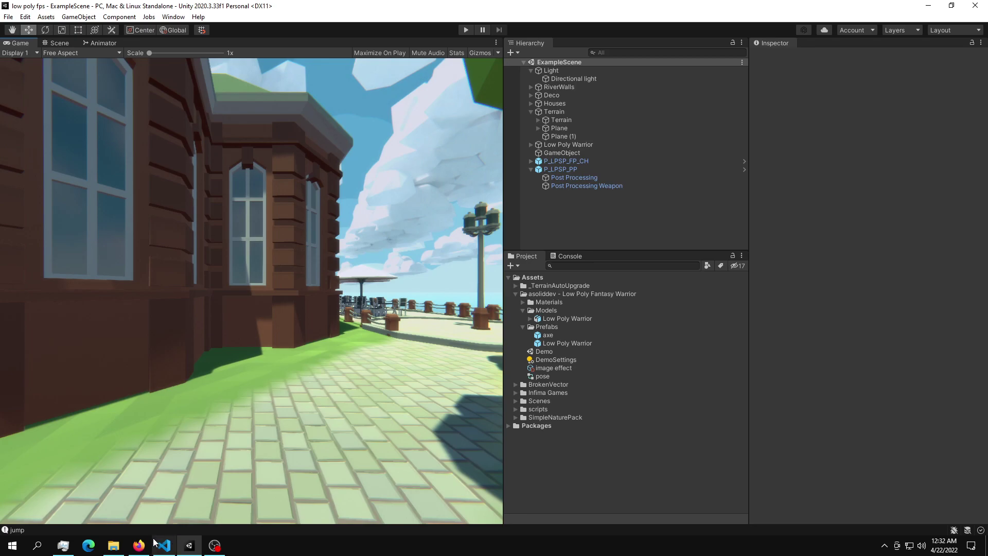
- Search Mixamo for 'locomotion' and open the Locomotion Pack's download settings
{"action": "left_click", "coordinate": [145, 544]}
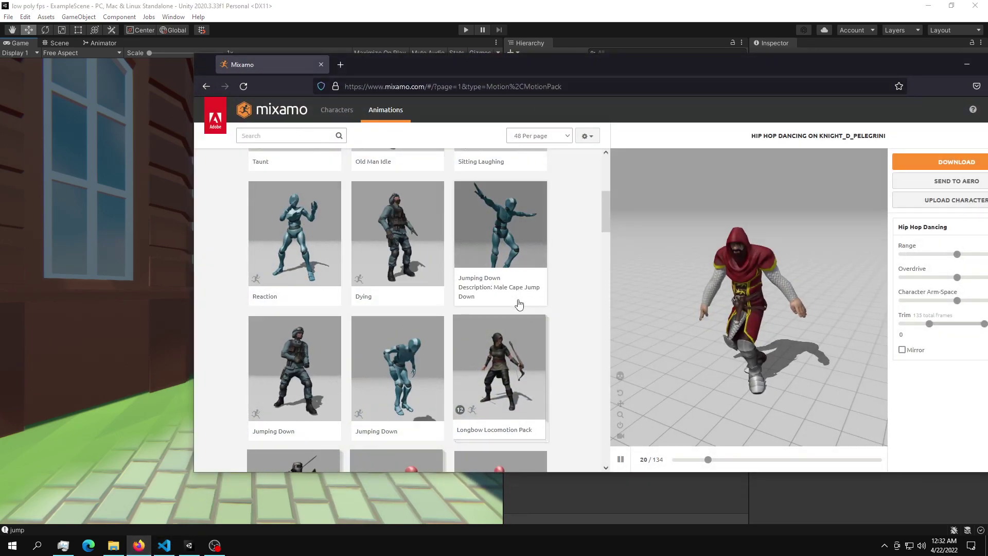
{"action": "scroll", "coordinate": [379, 215], "scroll_direction": "up", "scroll_amount": 3}
{"action": "scroll", "coordinate": [379, 217], "scroll_direction": "down", "scroll_amount": 6}
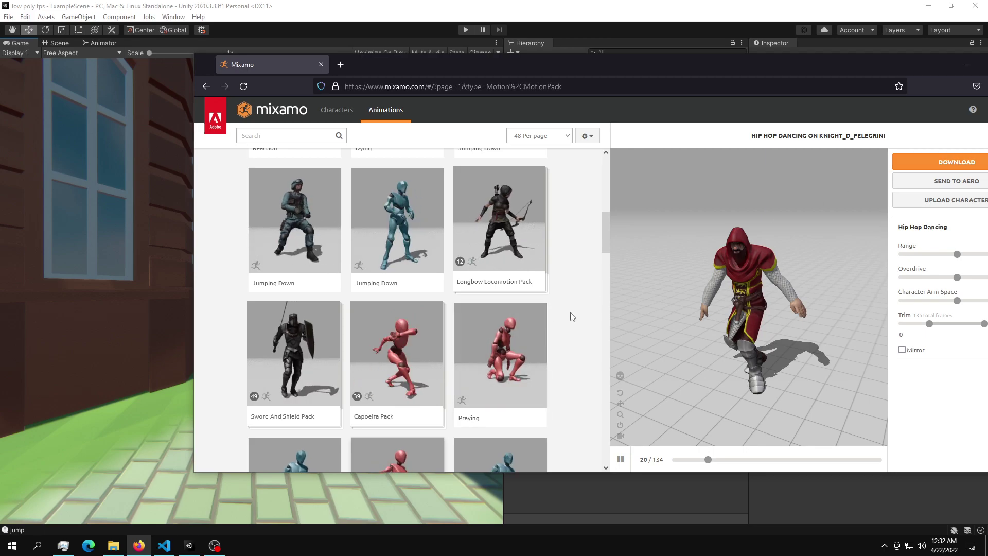
{"action": "scroll", "coordinate": [463, 241], "scroll_direction": "up", "scroll_amount": 8}
{"action": "left_click", "coordinate": [297, 136]}
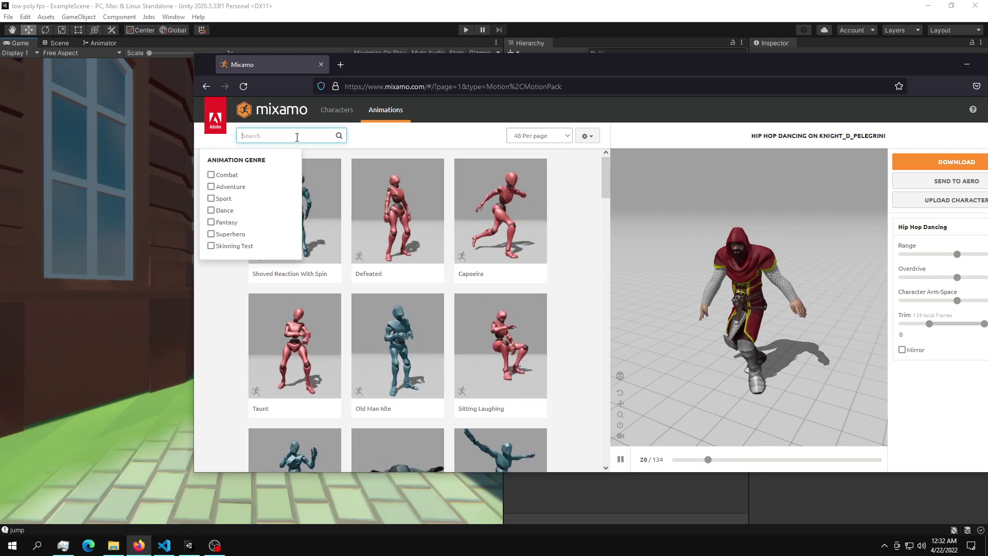
{"action": "type", "text": "locomo"}
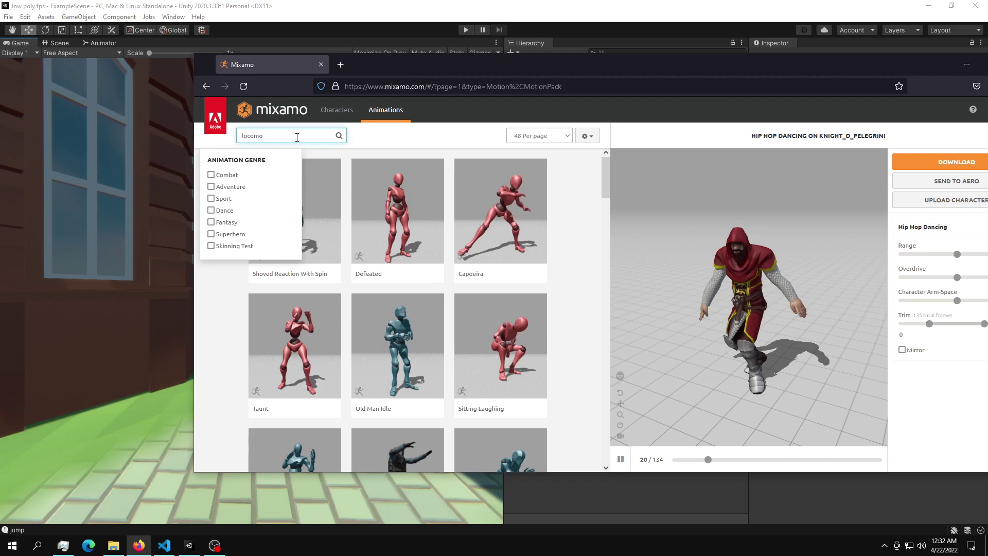
{"action": "type", "text": "tion"}
{"action": "key", "text": "Return"}
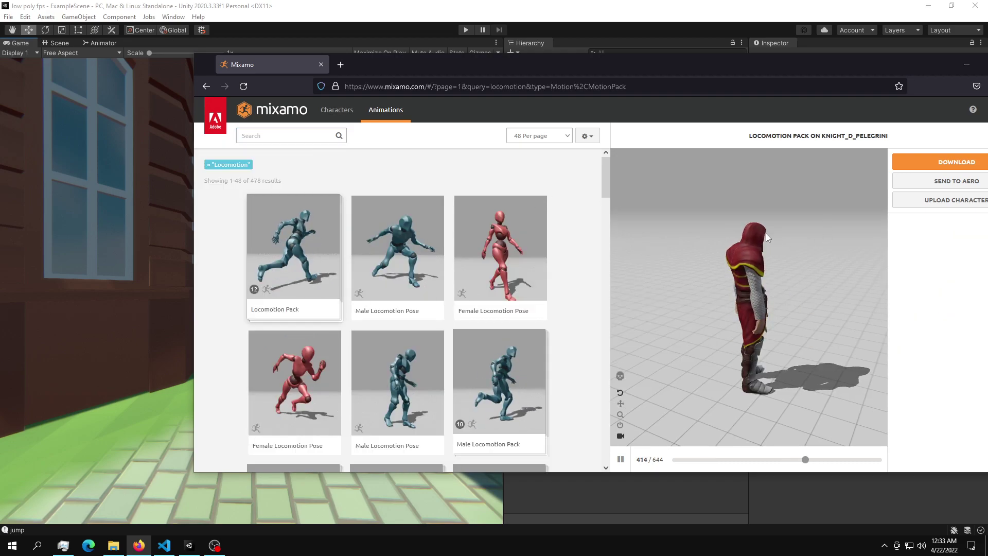
{"action": "left_click", "coordinate": [952, 161]}
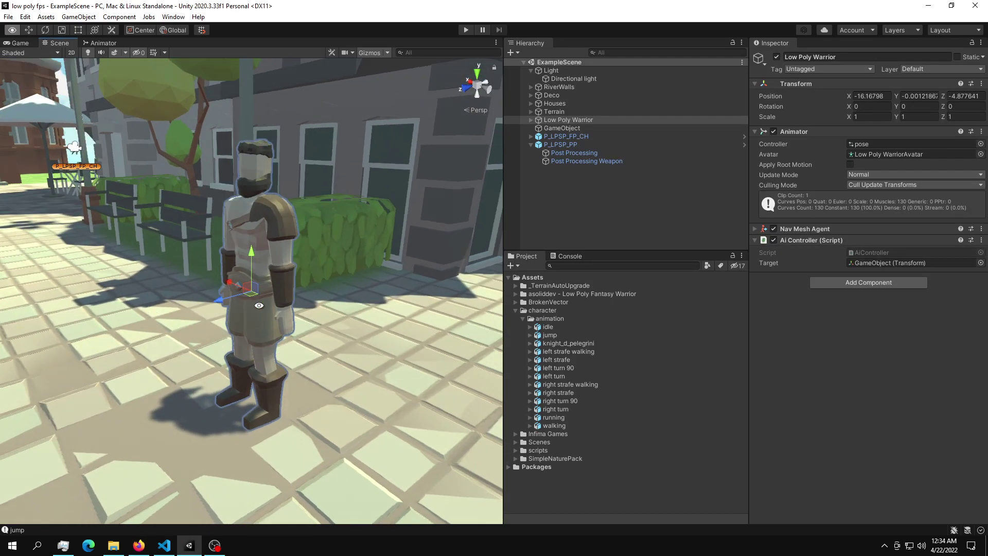
- Remove the Animator component from Low Poly Warrior
{"action": "left_click_drag", "start_coordinate": [259, 305], "coordinate": [288, 283], "text": "alt"}
{"action": "middle_click_drag", "start_coordinate": [265, 202], "coordinate": [307, 195]}
{"action": "left_click_drag", "start_coordinate": [348, 254], "coordinate": [311, 256], "text": "alt"}
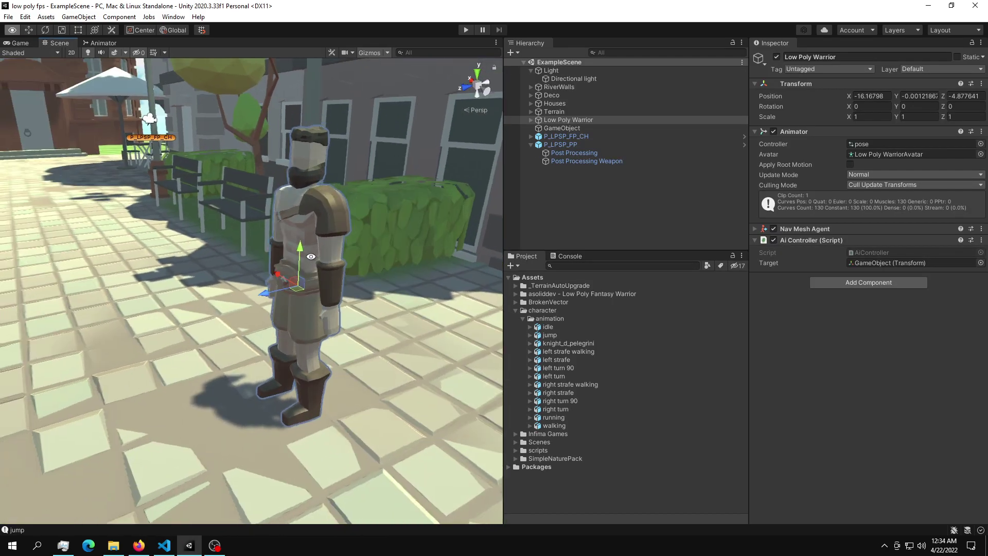
{"action": "right_click_drag", "start_coordinate": [311, 256], "coordinate": [319, 252]}
{"action": "left_click", "coordinate": [530, 120]}
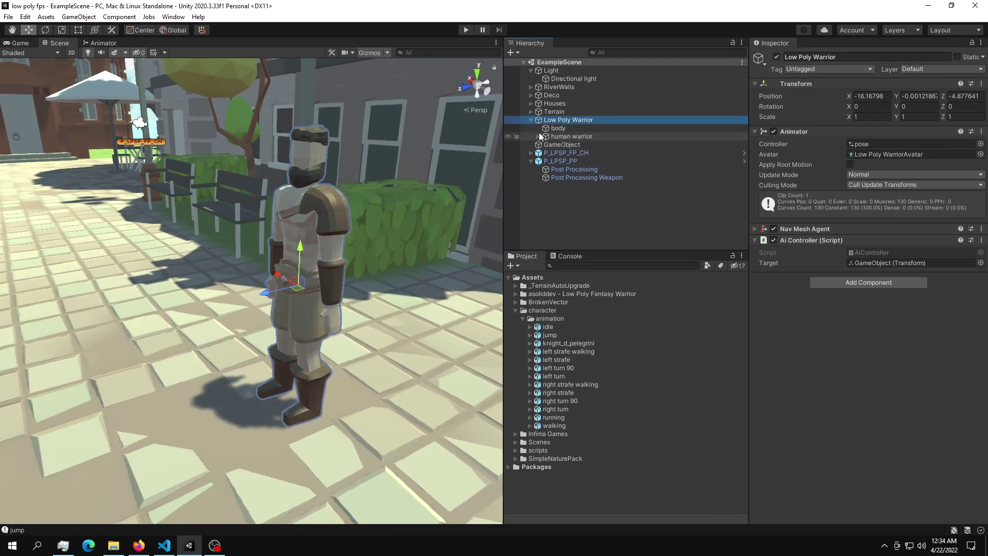
{"action": "right_click", "coordinate": [791, 132]}
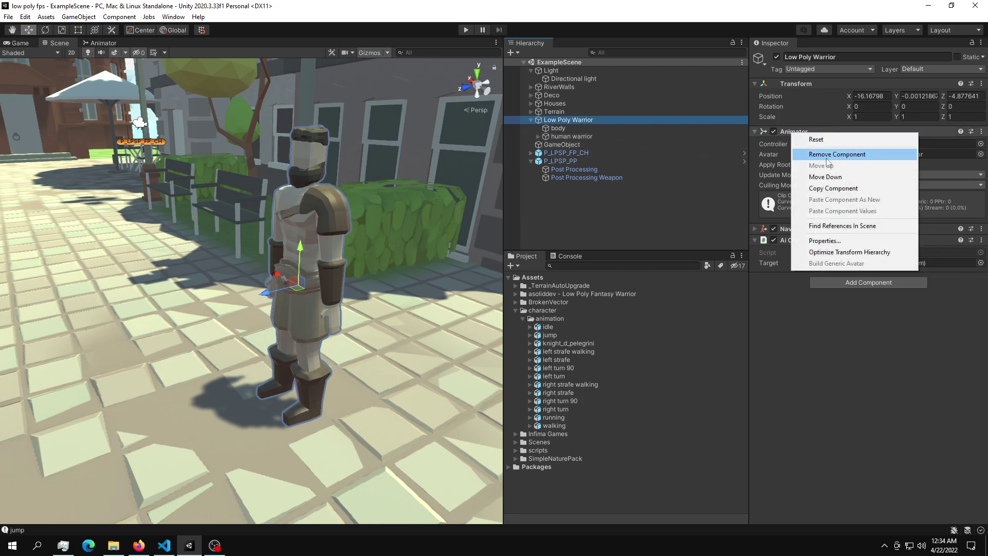
{"action": "left_click", "coordinate": [833, 153]}
- Delete the body and human warrior child objects of Low Poly Warrior
{"action": "left_click", "coordinate": [798, 132]}
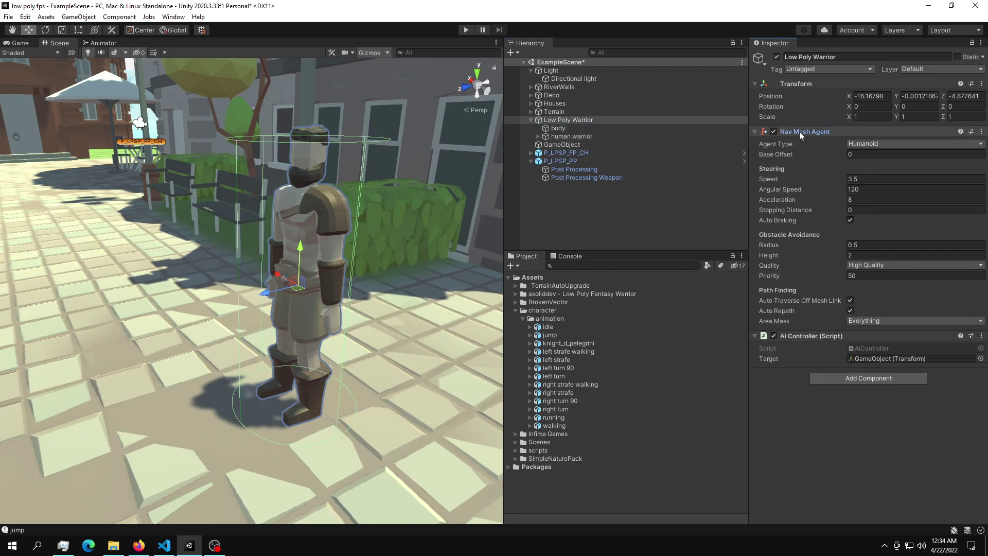
{"action": "left_click", "coordinate": [803, 132]}
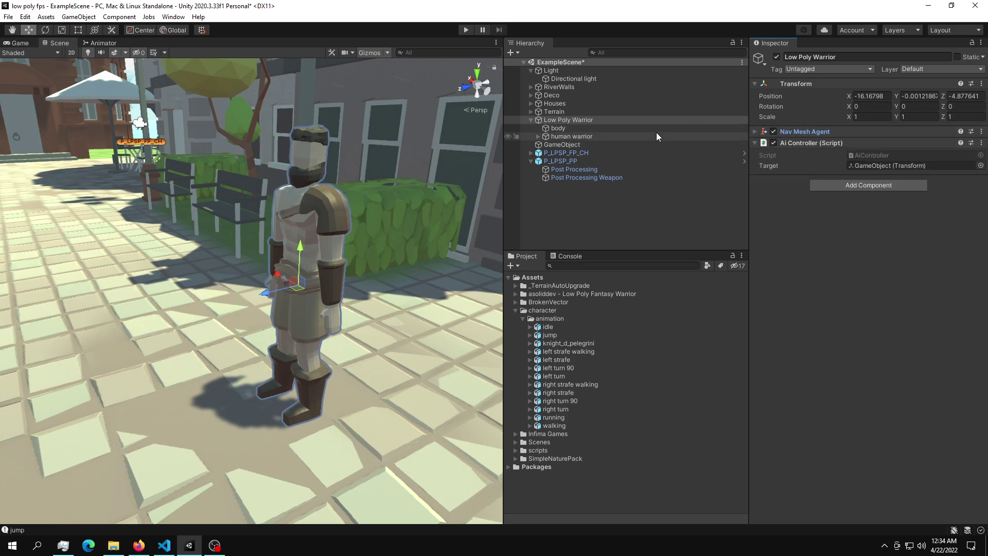
{"action": "left_click", "coordinate": [587, 128]}
{"action": "left_click", "coordinate": [582, 135], "text": "ctrl"}
{"action": "key", "text": "Delete"}
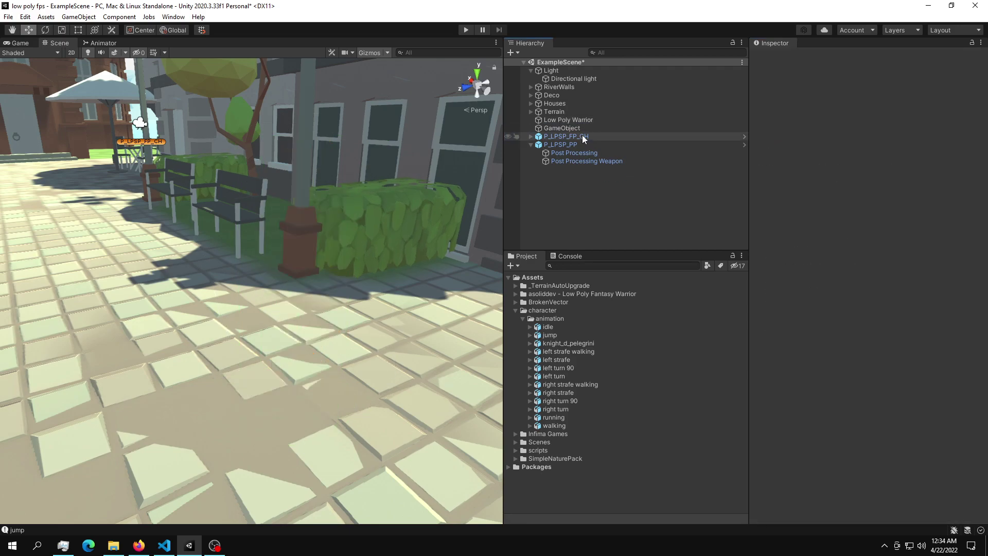
{"action": "left_click", "coordinate": [586, 121]}
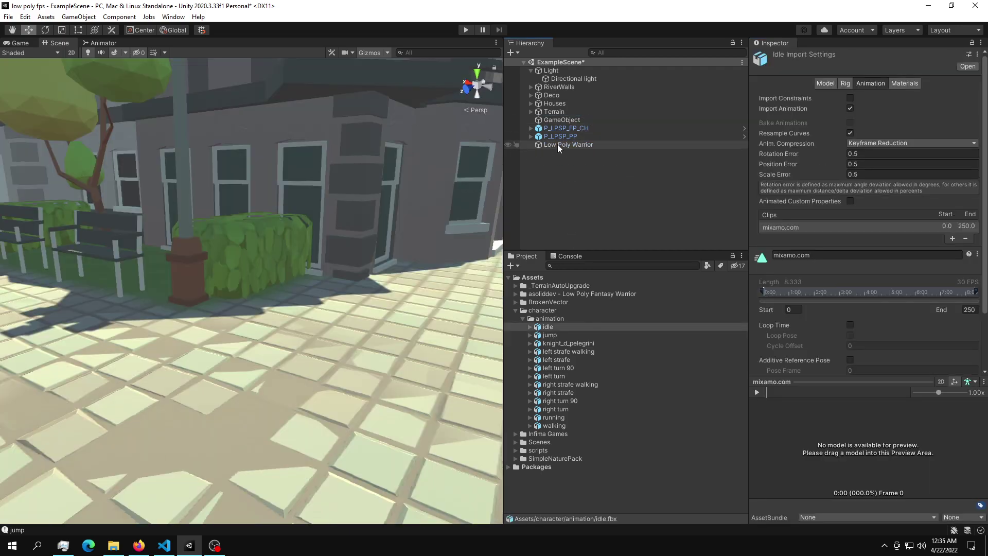
{"action": "left_click", "coordinate": [557, 144]}
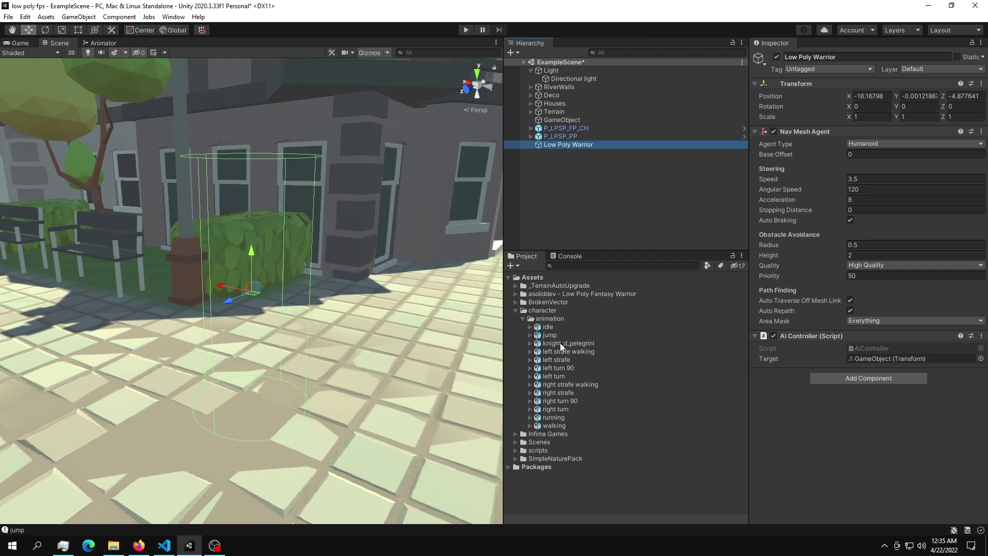
- Place the knight_d_pelegrini model as a child of Low Poly Warrior
{"action": "left_click_drag", "start_coordinate": [557, 343], "coordinate": [566, 145]}
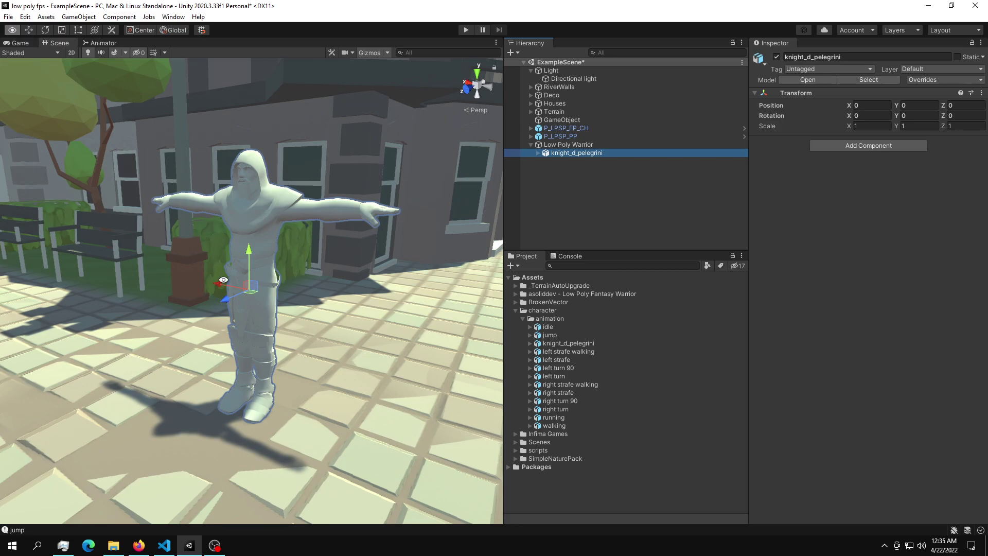
{"action": "left_click_drag", "start_coordinate": [223, 279], "coordinate": [355, 257], "text": "alt"}
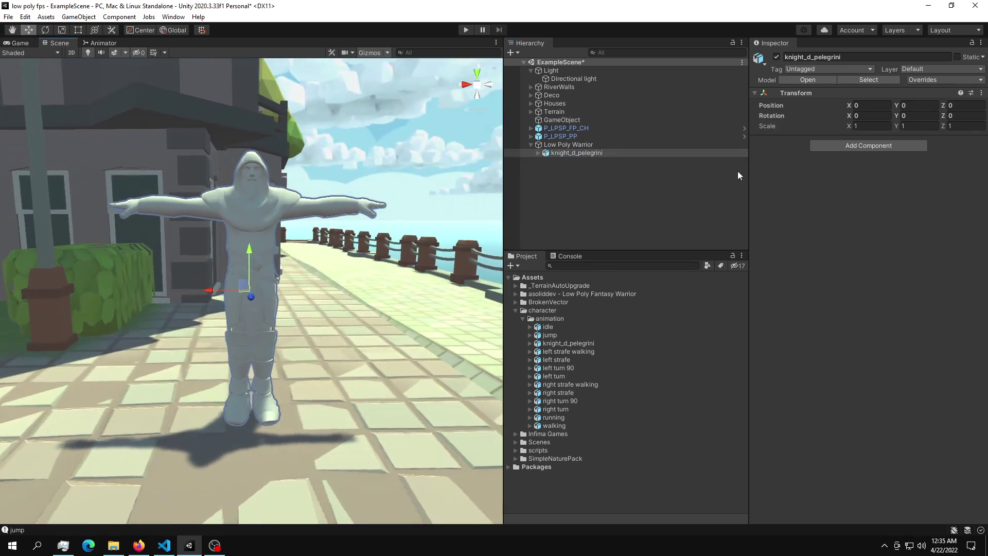
{"action": "left_click", "coordinate": [564, 151]}
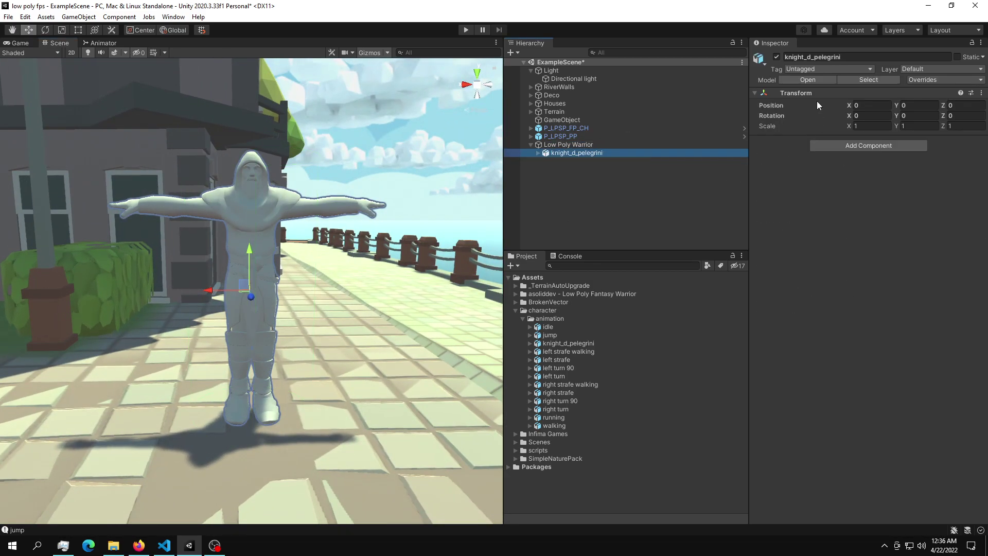
{"action": "right_click_drag", "start_coordinate": [378, 192], "coordinate": [478, 199]}
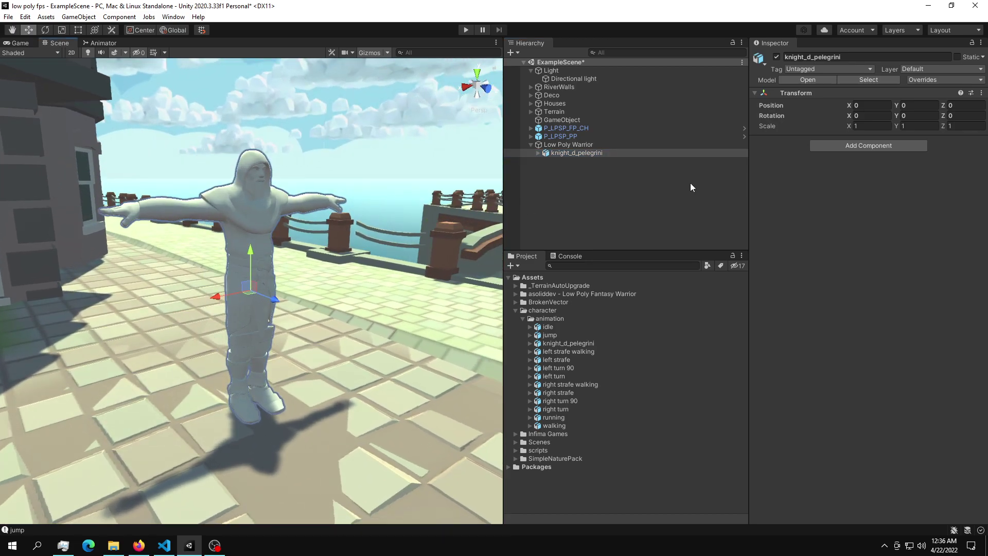
- Add an Animator component to knight_d_pelegrini
{"action": "left_click", "coordinate": [894, 149]}
{"action": "type", "text": "ani"}
{"action": "key", "text": "Down"}
{"action": "key", "text": "Down"}
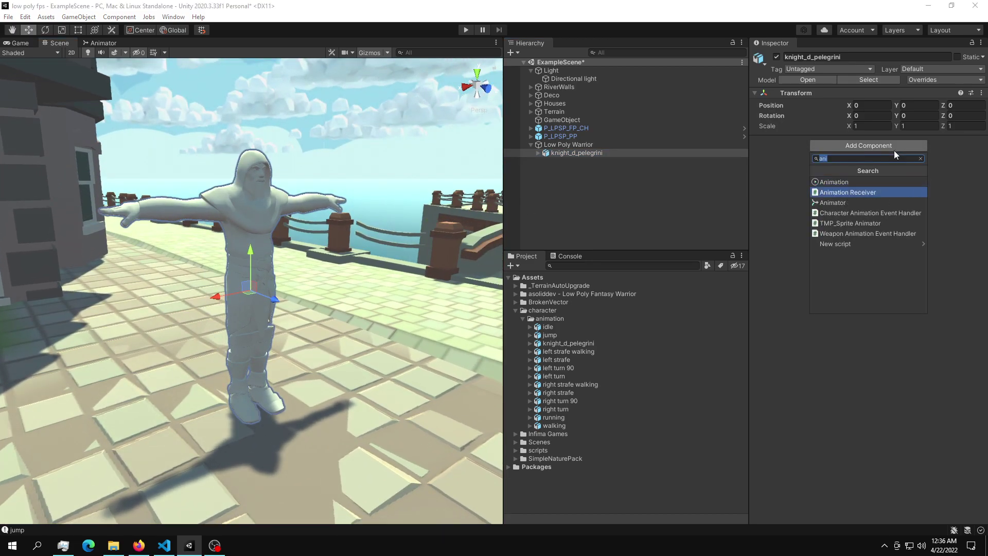
{"action": "key", "text": "Return"}
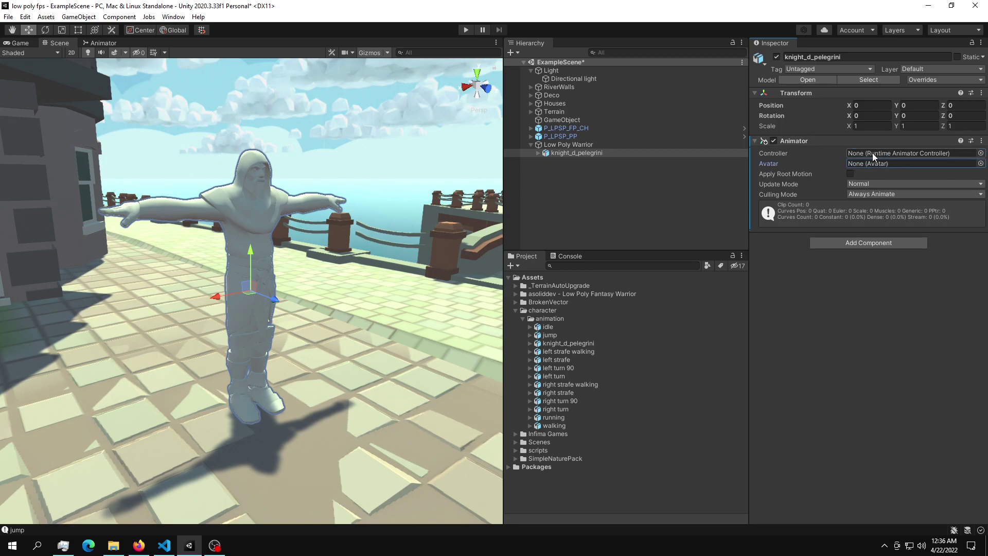
- Create the aiControllerAnim Animator Controller, assign it to the knight's Animator, and open its graph
{"action": "right_click", "coordinate": [556, 323]}
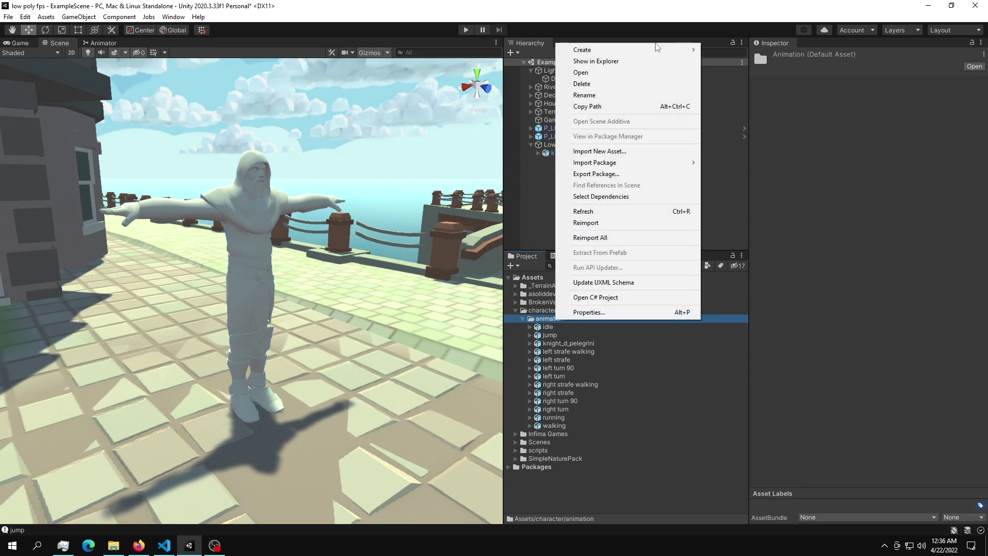
{"action": "mouse_move", "coordinate": [656, 49]}
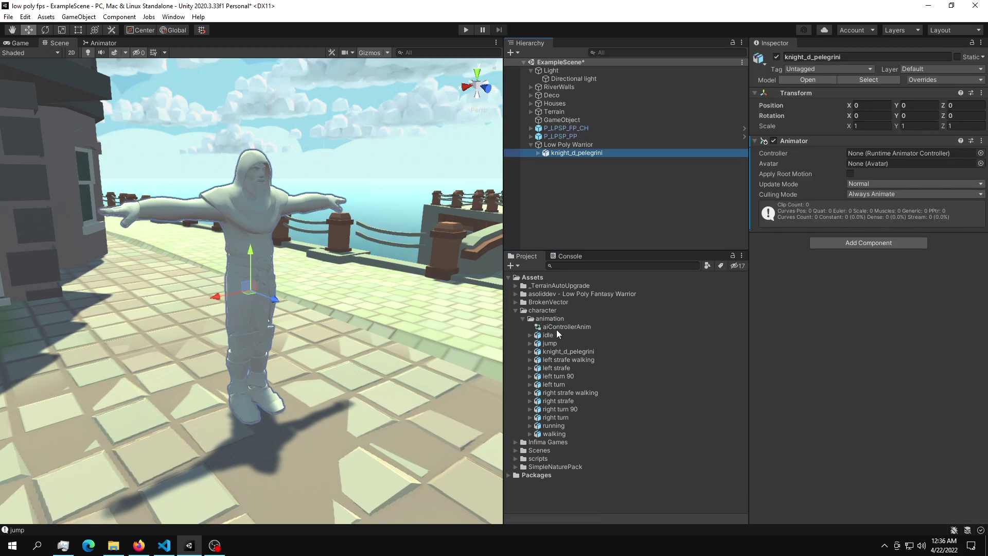
{"action": "left_click_drag", "start_coordinate": [556, 329], "coordinate": [874, 219]}
{"action": "left_click_drag", "start_coordinate": [884, 154], "coordinate": [885, 155]}
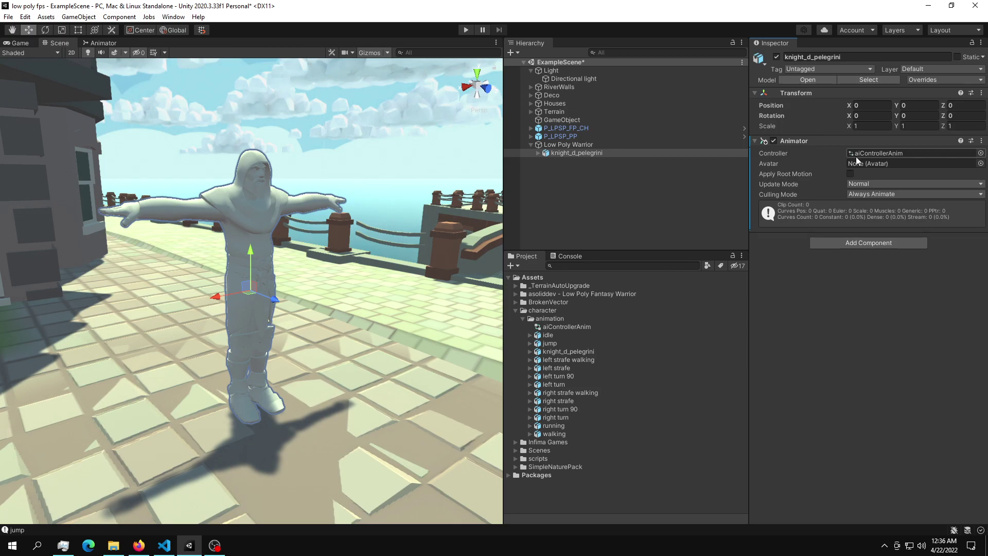
{"action": "double_click", "coordinate": [558, 326]}
- Drop the jump clip into the Base Layer, creating the default mixamo_com state linked from Entry
{"action": "scroll", "coordinate": [265, 181], "scroll_direction": "down", "scroll_amount": 2}
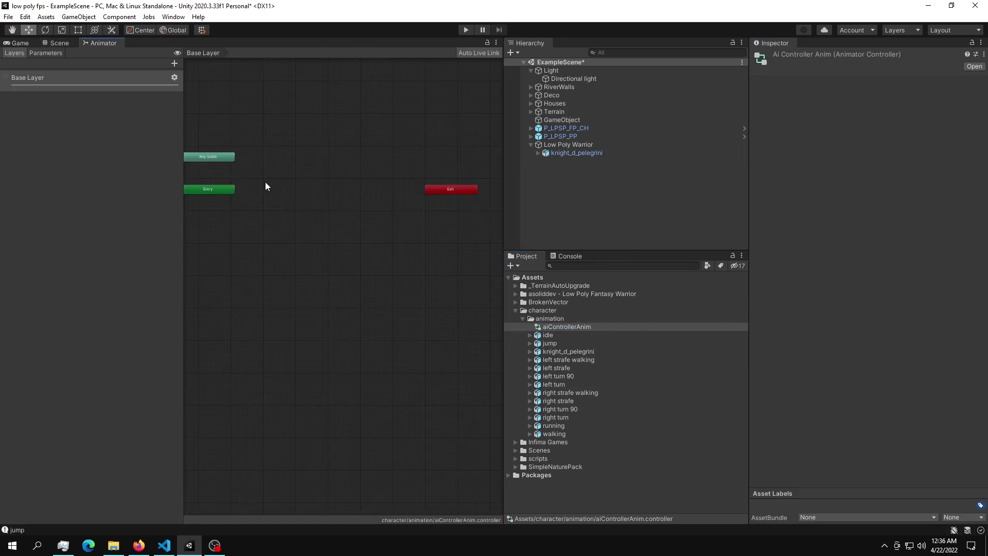
{"action": "middle_click_drag", "start_coordinate": [265, 181], "coordinate": [396, 206]}
{"action": "scroll", "coordinate": [353, 212], "scroll_direction": "up", "scroll_amount": 3}
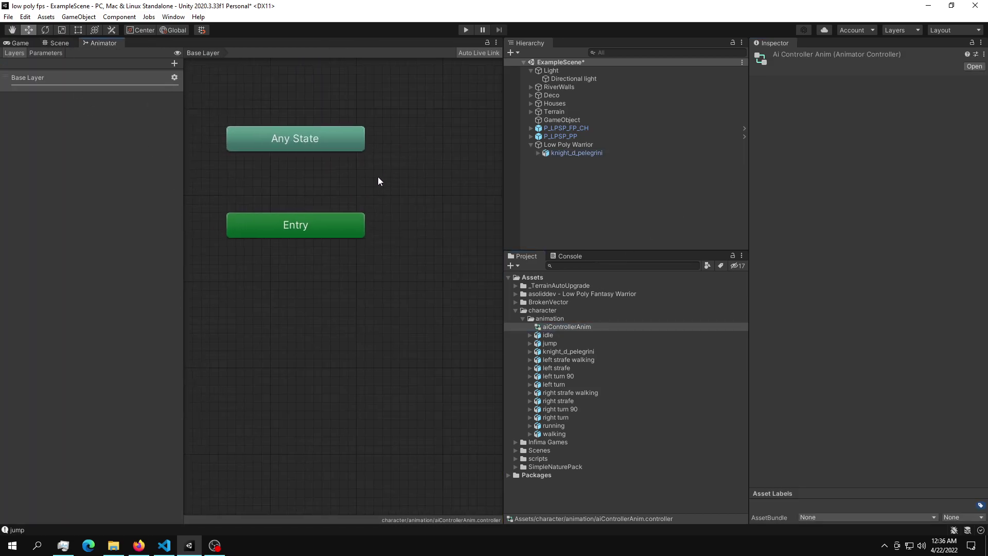
{"action": "scroll", "coordinate": [433, 198], "scroll_direction": "down", "scroll_amount": 3}
{"action": "middle_click_drag", "start_coordinate": [443, 201], "coordinate": [328, 215]}
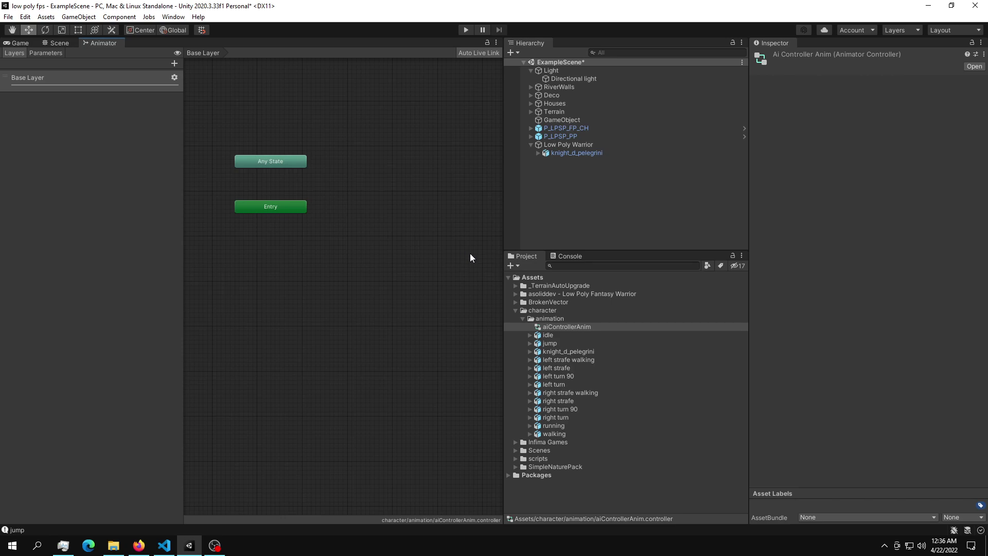
{"action": "scroll", "coordinate": [339, 189], "scroll_direction": "up", "scroll_amount": 5}
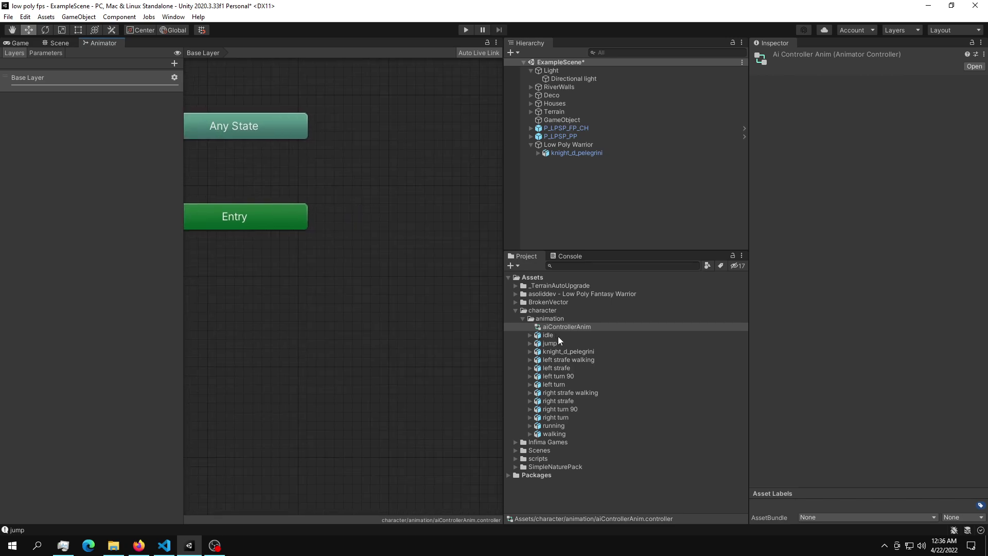
{"action": "left_click_drag", "start_coordinate": [558, 335], "coordinate": [387, 215]}
{"action": "scroll", "coordinate": [448, 227], "scroll_direction": "down", "scroll_amount": 5}
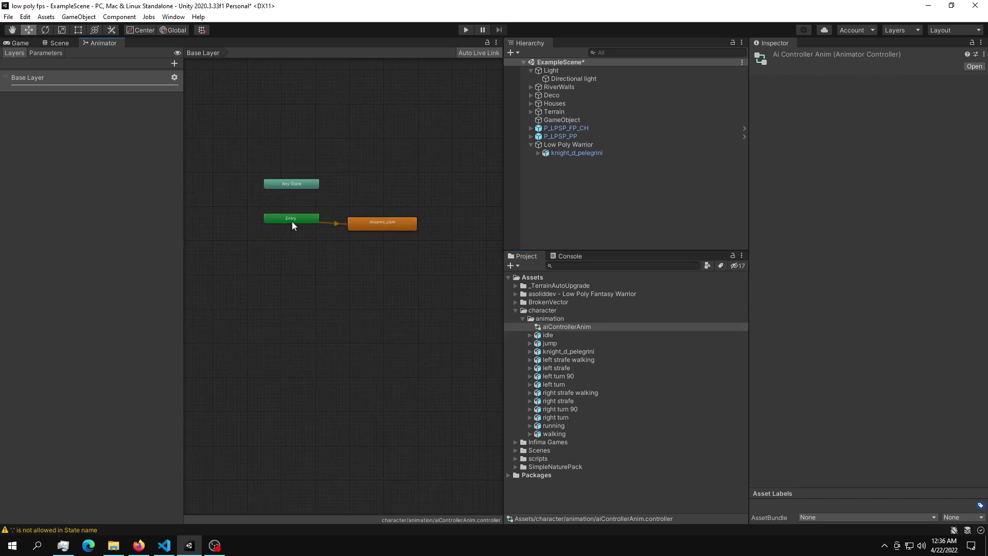
{"action": "scroll", "coordinate": [292, 224], "scroll_direction": "up", "scroll_amount": 5}
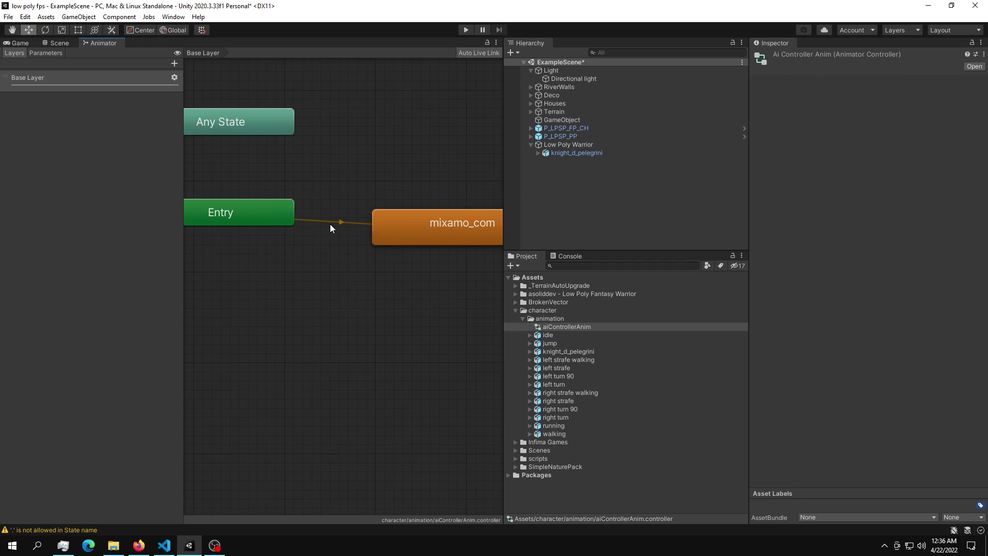
{"action": "scroll", "coordinate": [358, 219], "scroll_direction": "down", "scroll_amount": 5}
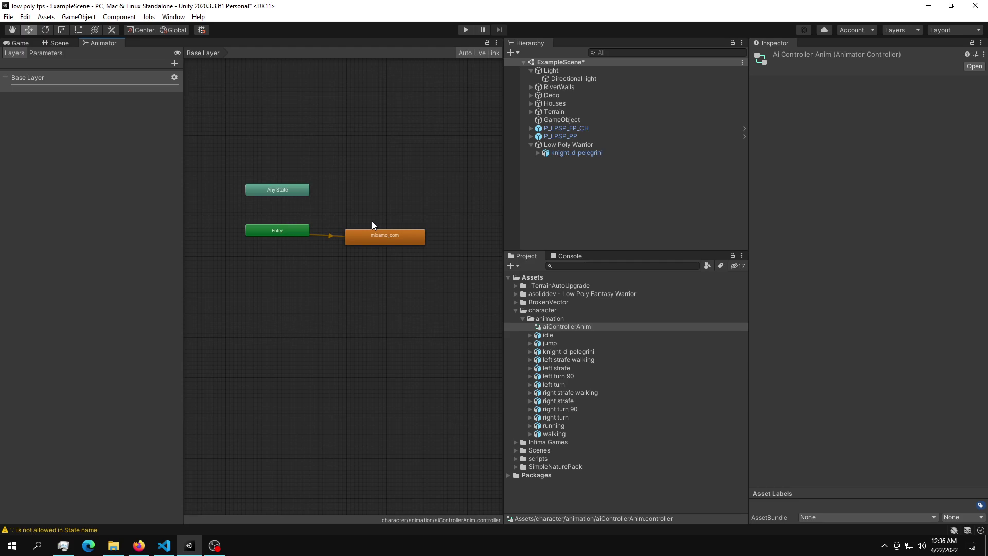
{"action": "middle_click_drag", "start_coordinate": [371, 221], "coordinate": [381, 226]}
- Dock the Game view below the Scene view
{"action": "left_click", "coordinate": [60, 42]}
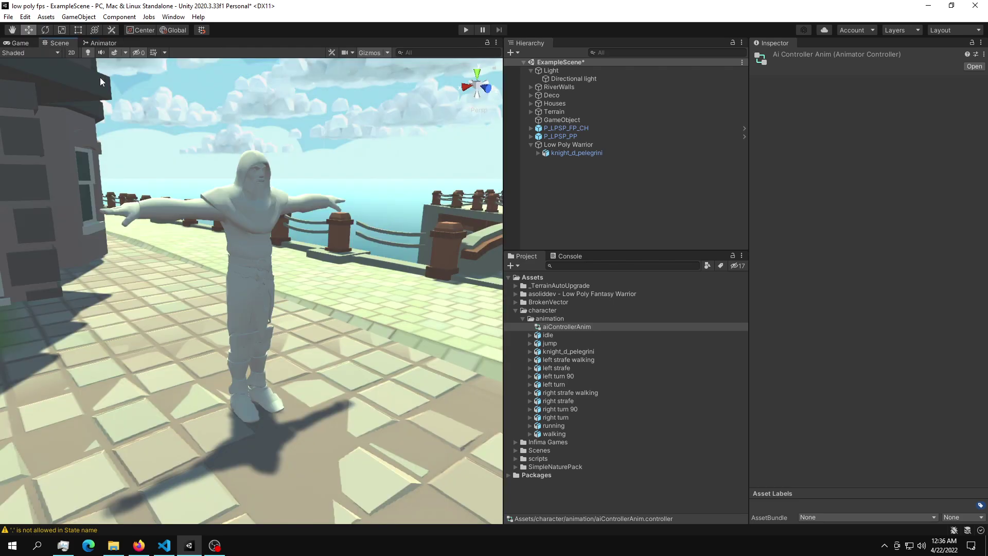
{"action": "left_click", "coordinate": [22, 43]}
{"action": "left_click_drag", "start_coordinate": [115, 377], "coordinate": [135, 434]}
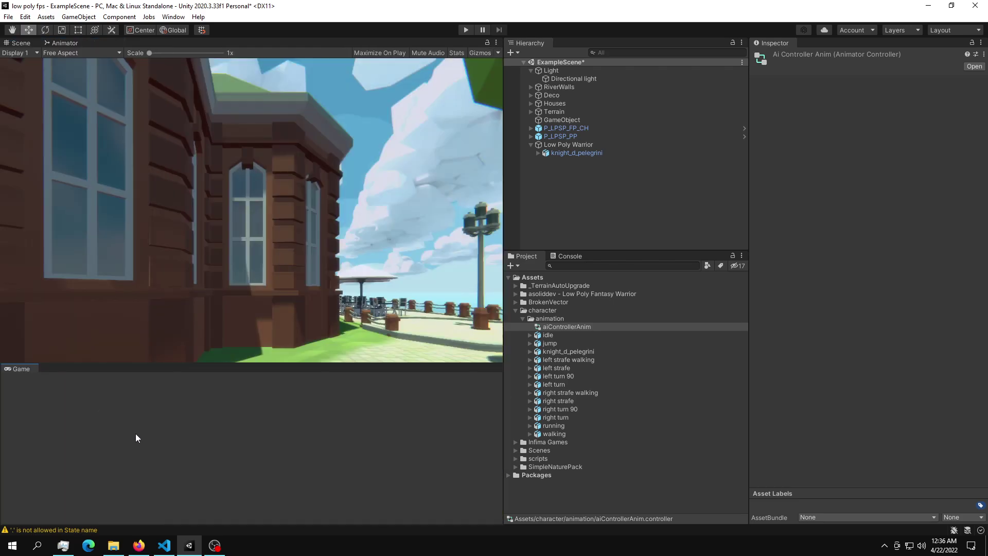
- Test-run the scene while orbiting around the warrior, then stop and return to the Animator graph
{"action": "left_click", "coordinate": [466, 30]}
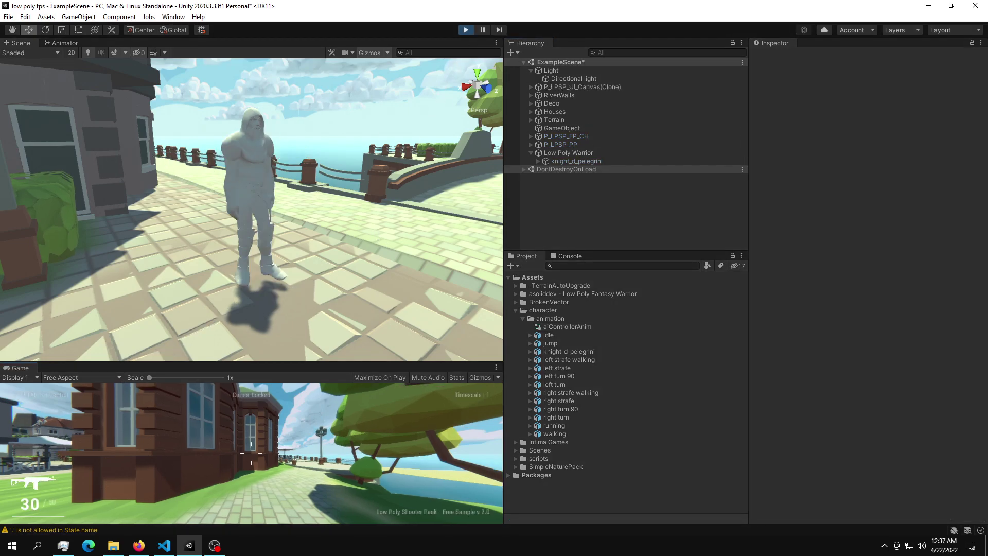
{"action": "key", "text": "Escape"}
{"action": "left_click_drag", "start_coordinate": [287, 198], "coordinate": [284, 230], "text": "alt"}
{"action": "left_click", "coordinate": [459, 28]}
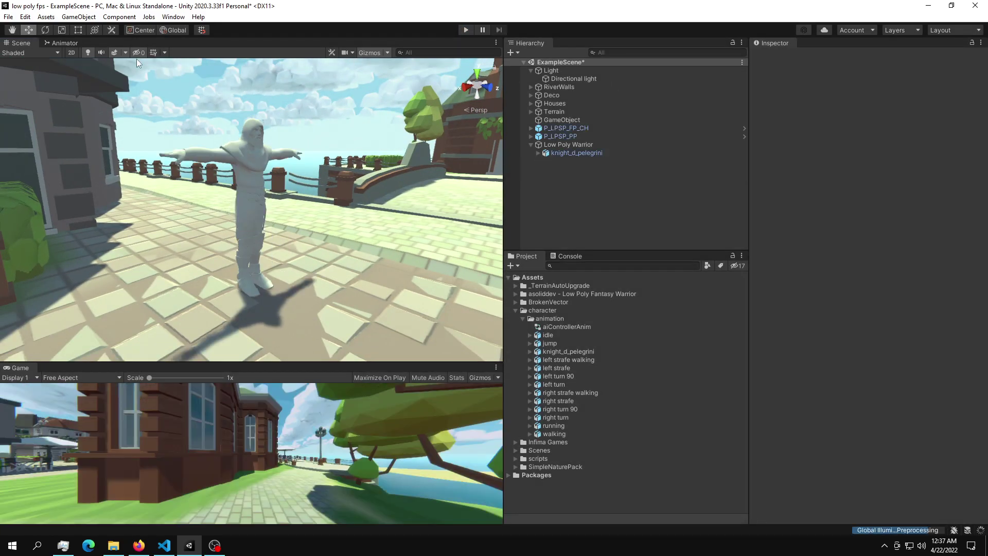
{"action": "left_click", "coordinate": [63, 42]}
- Delete the mixamo_com state from the Base Layer
{"action": "middle_click_drag", "start_coordinate": [308, 194], "coordinate": [234, 141]}
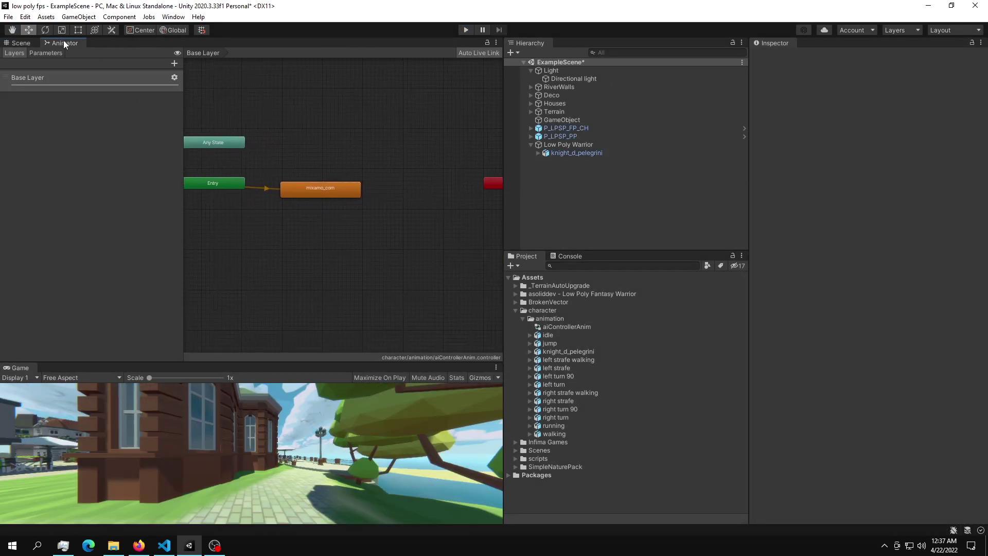
{"action": "scroll", "coordinate": [313, 196], "scroll_direction": "up", "scroll_amount": 5}
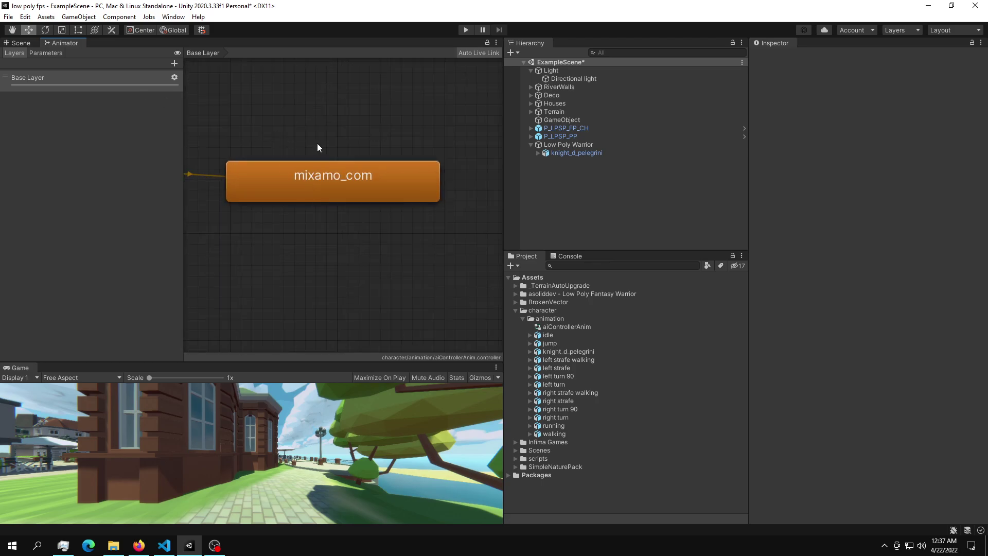
{"action": "left_click", "coordinate": [345, 173]}
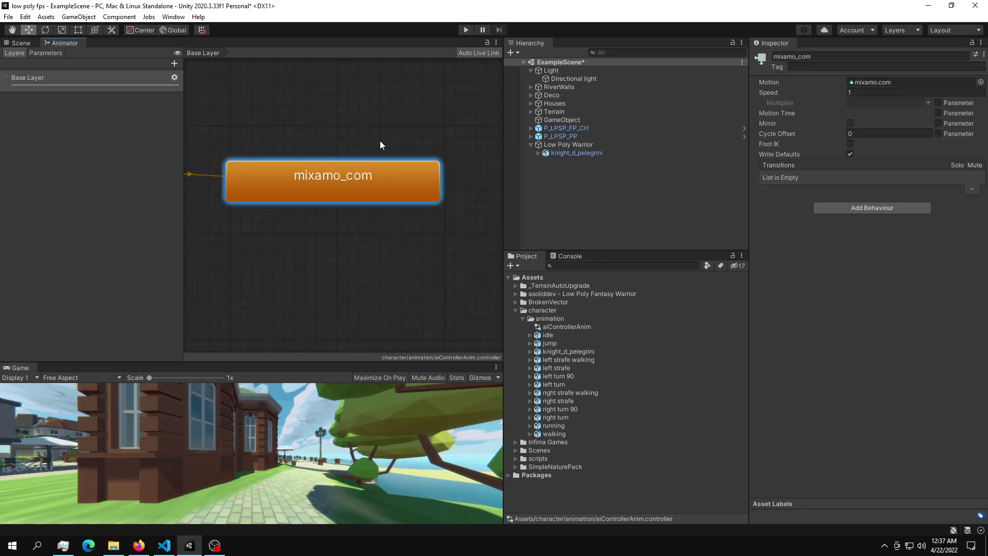
{"action": "key", "text": "Delete"}
- Create a new Blend Tree state and set its Blend Type to 2D Simple Directional
{"action": "right_click", "coordinate": [275, 183]}
{"action": "mouse_move", "coordinate": [339, 188]}
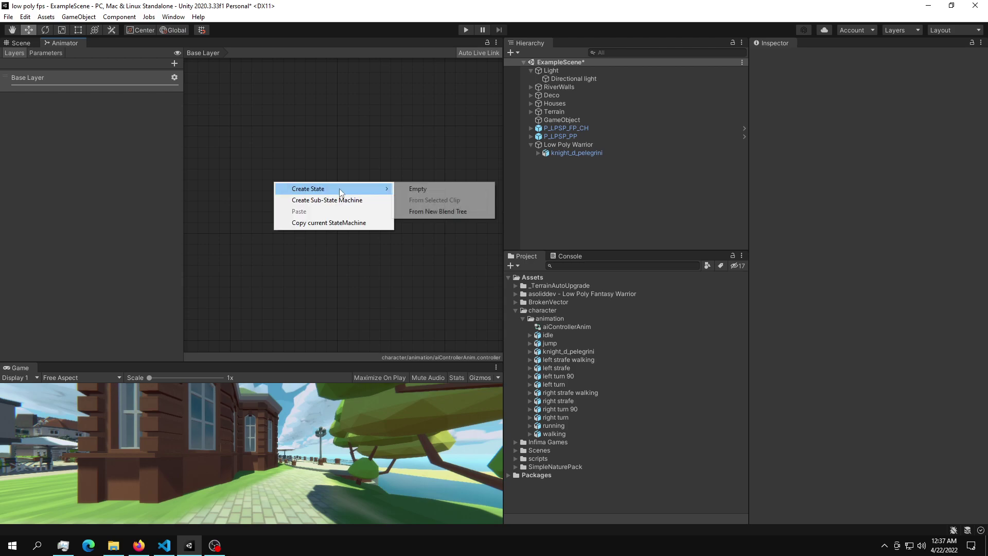
{"action": "left_click", "coordinate": [434, 211]}
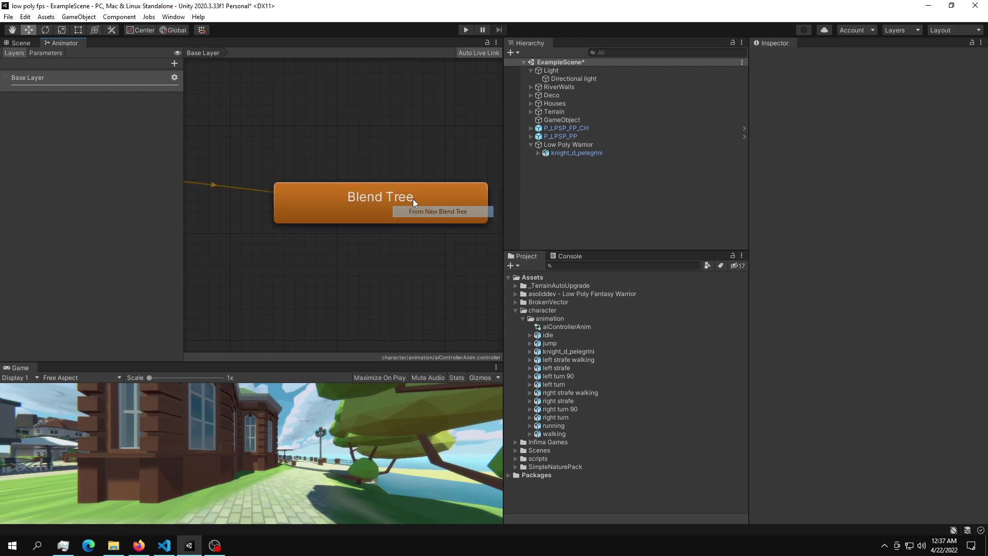
{"action": "double_click", "coordinate": [348, 201]}
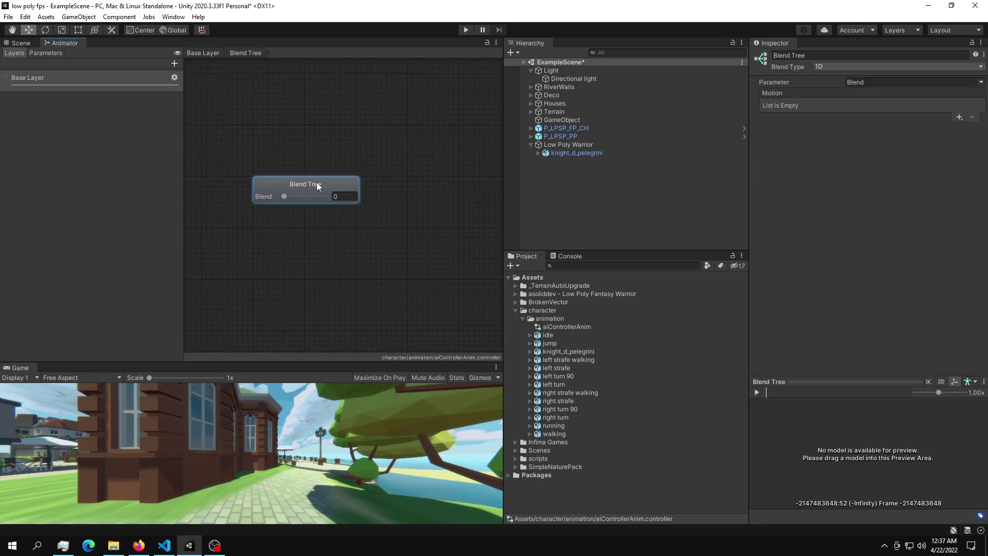
{"action": "left_click", "coordinate": [978, 67]}
{"action": "left_click", "coordinate": [847, 89]}
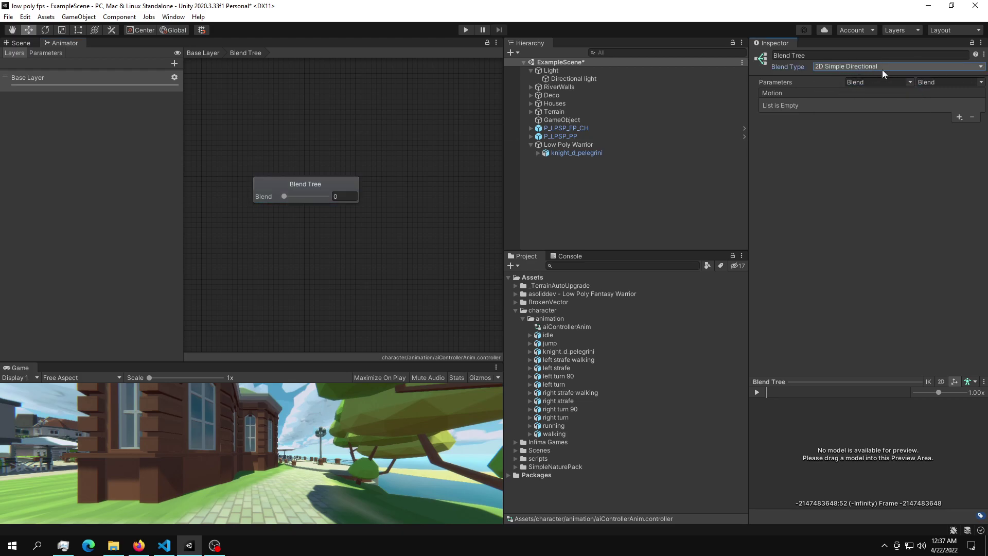
- Add motion fields to the blend tree
{"action": "left_click", "coordinate": [958, 118]}
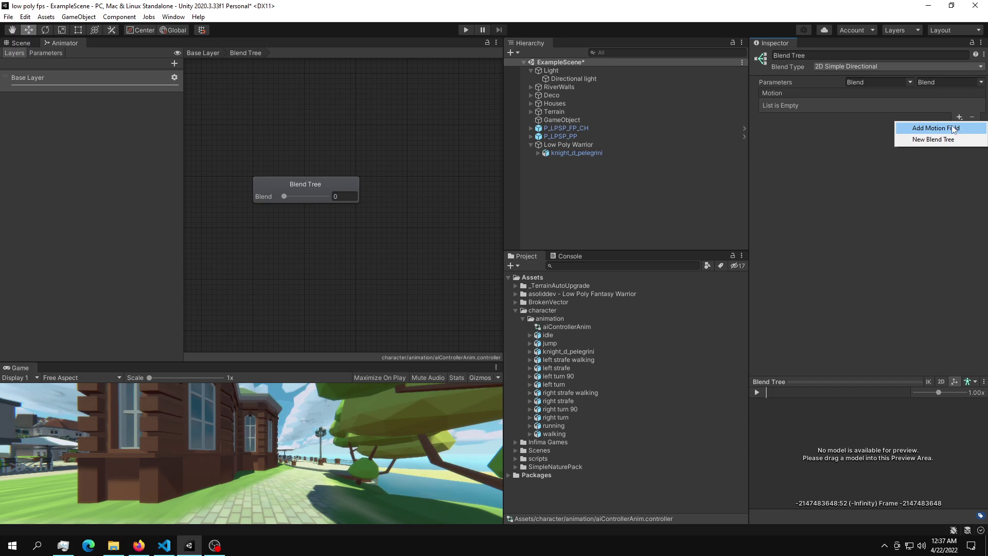
{"action": "left_click", "coordinate": [952, 126]}
{"action": "left_click", "coordinate": [960, 117]}
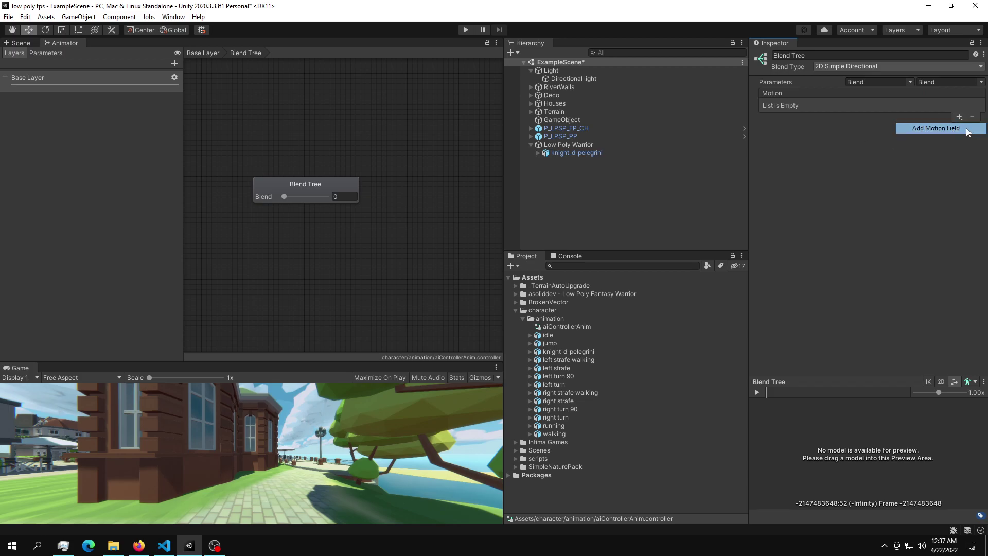
{"action": "left_click", "coordinate": [965, 128]}
{"action": "left_click", "coordinate": [958, 119]}
- Add the second motion field, assign the idle clip to Motion 1, and set row 2 Pos Y to 1
{"action": "left_click", "coordinate": [952, 130]}
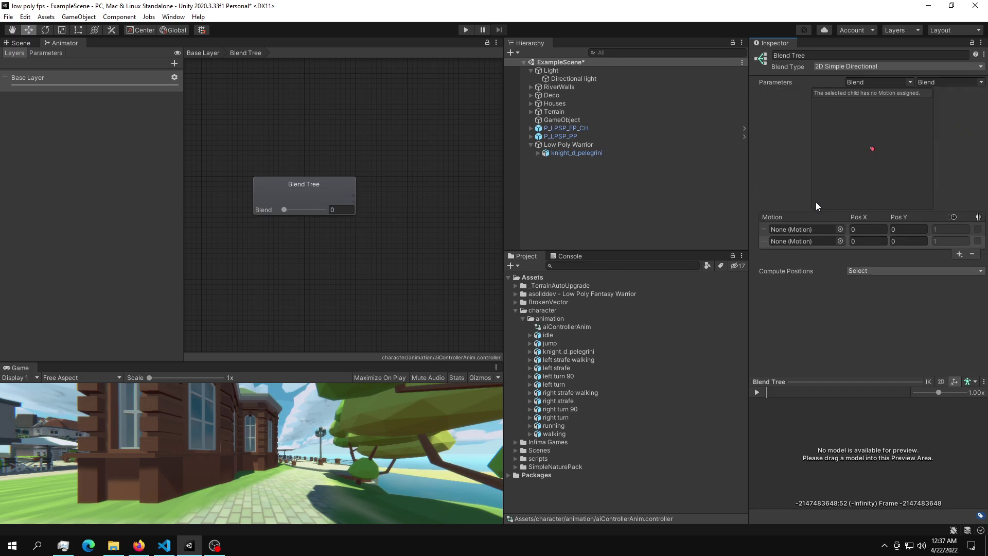
{"action": "scroll", "coordinate": [329, 183], "scroll_direction": "up", "scroll_amount": 4}
{"action": "middle_click_drag", "start_coordinate": [328, 195], "coordinate": [384, 176]}
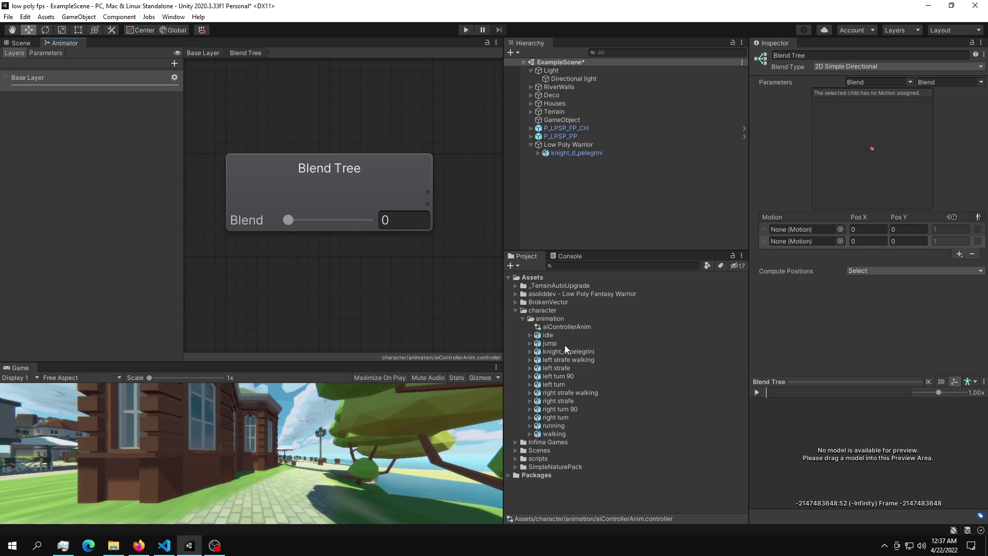
{"action": "left_click", "coordinate": [530, 335]}
{"action": "left_click_drag", "start_coordinate": [555, 353], "coordinate": [798, 229]}
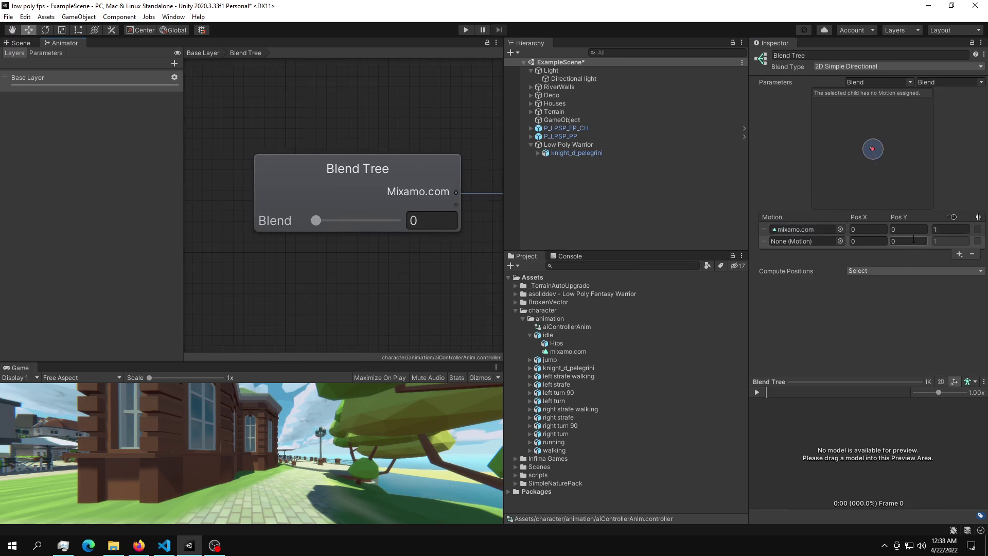
{"action": "left_click", "coordinate": [908, 239]}
- Assign the walking clip's mixamo.com animation to the second motion
{"action": "left_click", "coordinate": [530, 335]}
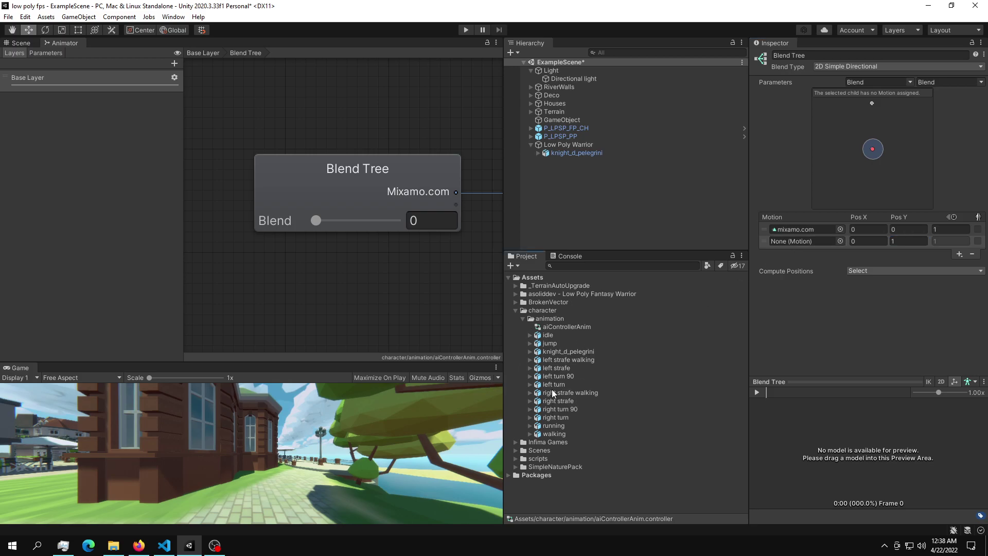
{"action": "left_click", "coordinate": [529, 434]}
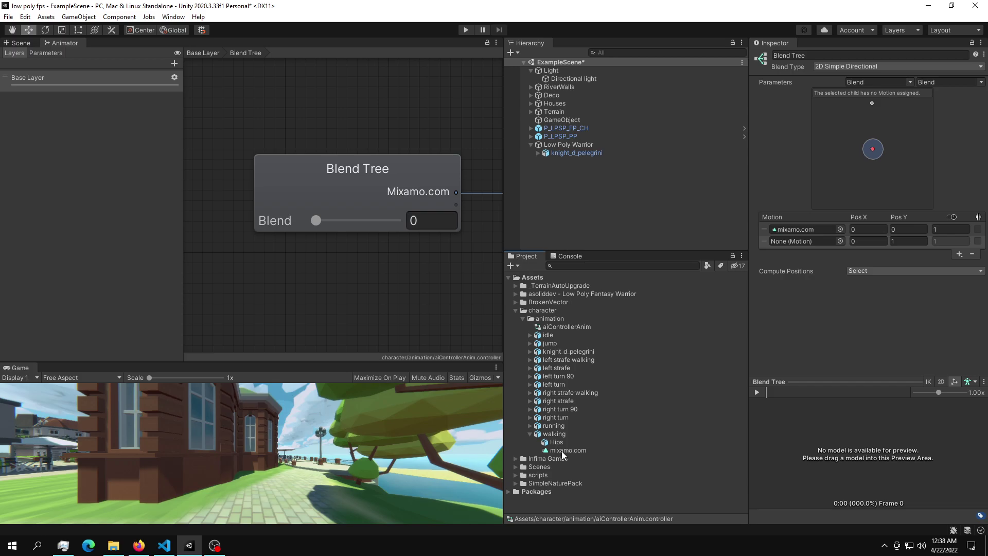
{"action": "left_click_drag", "start_coordinate": [560, 450], "coordinate": [804, 244]}
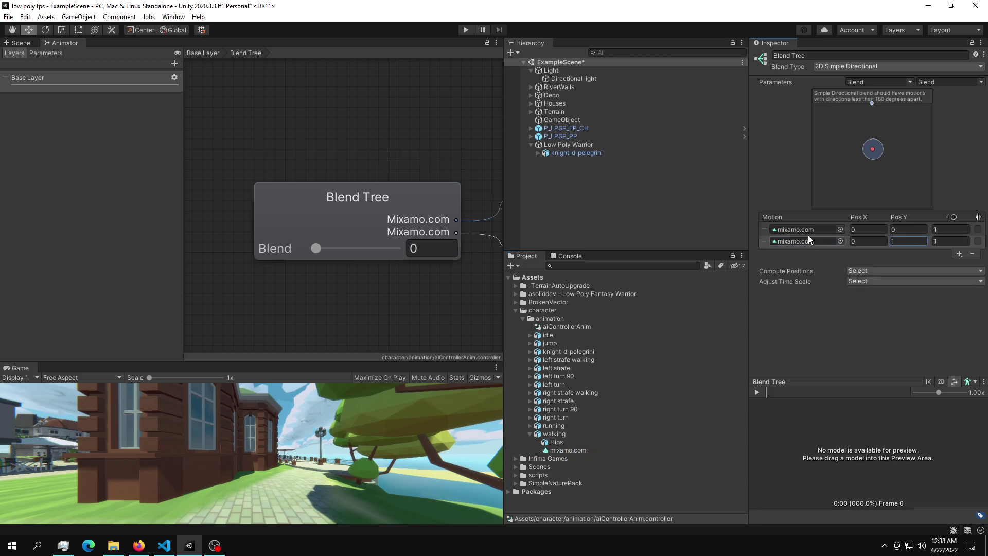
{"action": "scroll", "coordinate": [445, 216], "scroll_direction": "down", "scroll_amount": 3}
{"action": "middle_click_drag", "start_coordinate": [443, 215], "coordinate": [359, 207]}
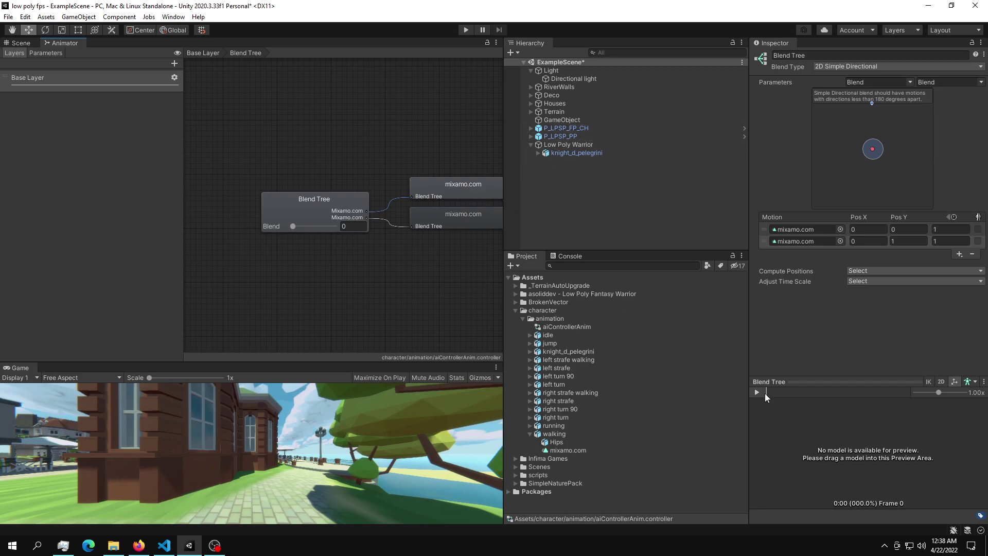
- Play the blend tree preview with the knight model, test Blend at about 0.74, then reset it to 0
{"action": "left_click", "coordinate": [758, 392]}
{"action": "left_click_drag", "start_coordinate": [552, 350], "coordinate": [878, 413]}
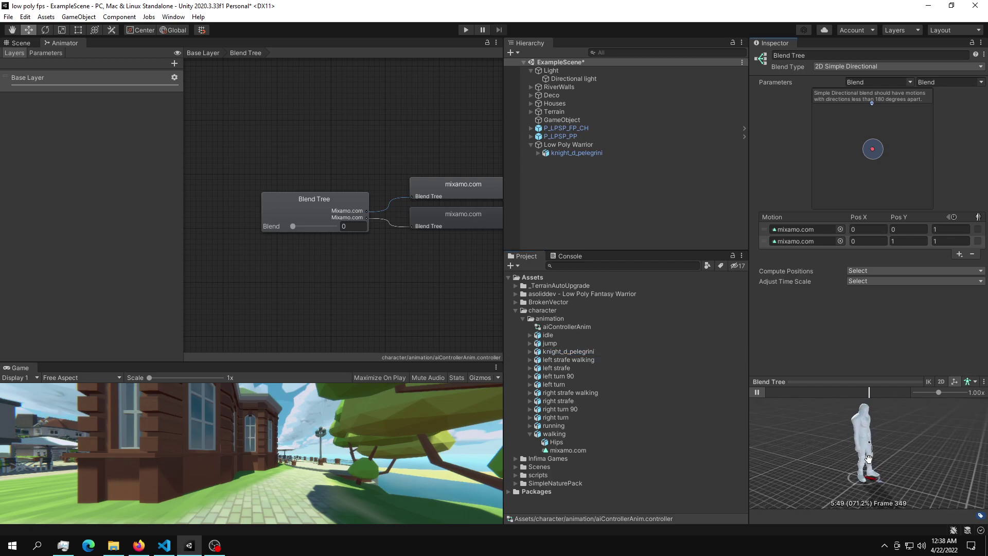
{"action": "scroll", "coordinate": [307, 214], "scroll_direction": "up", "scroll_amount": 3}
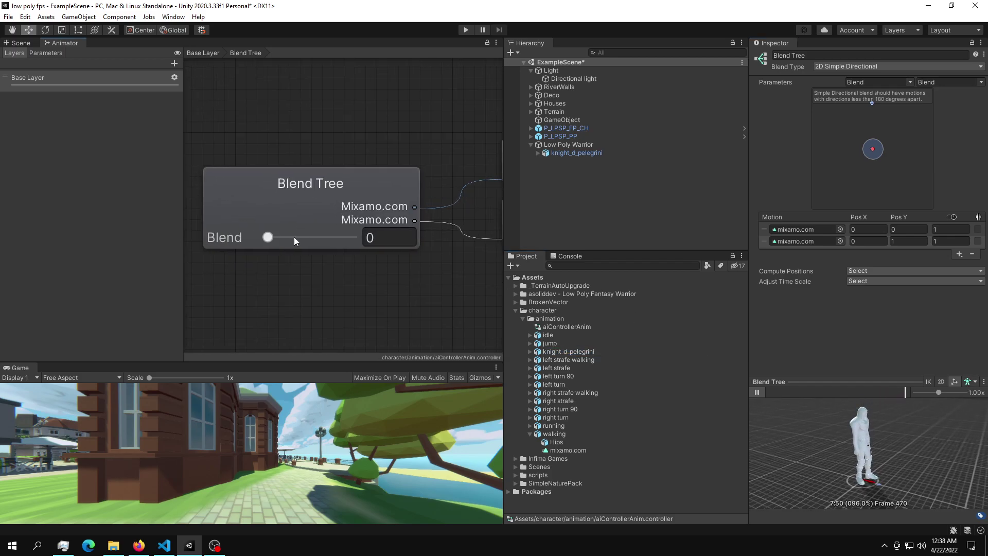
{"action": "left_click_drag", "start_coordinate": [272, 237], "coordinate": [330, 242]}
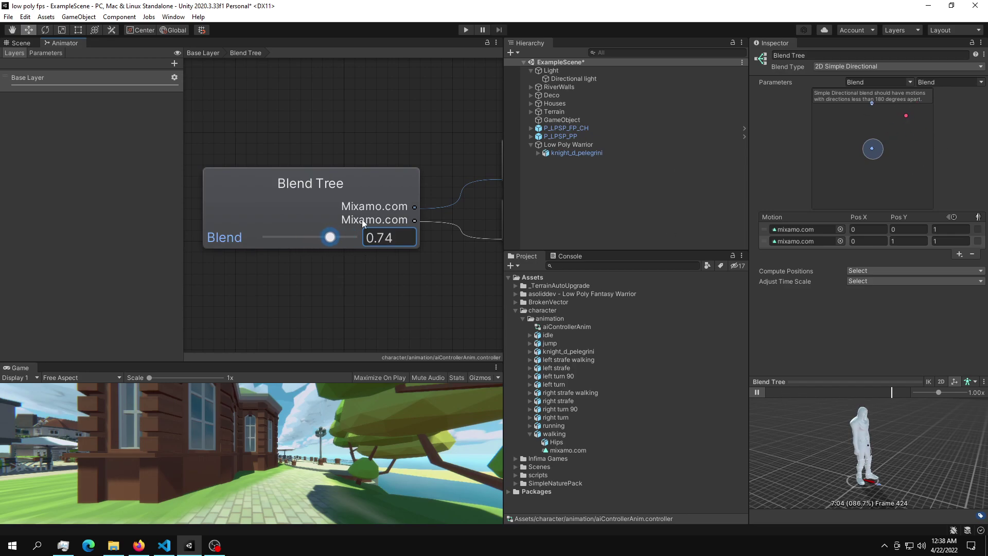
{"action": "left_click_drag", "start_coordinate": [329, 237], "coordinate": [206, 232]}
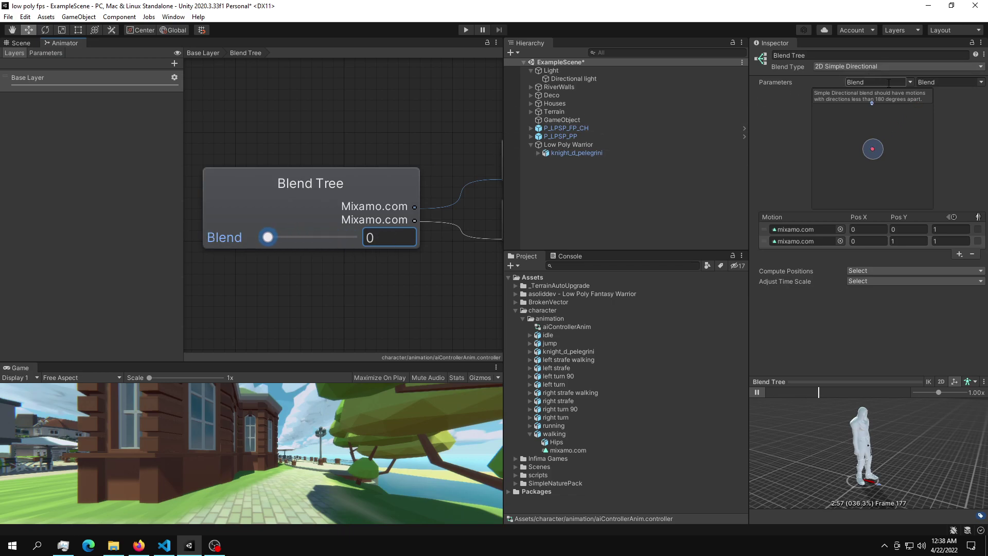
- Add two float parameters to the Animator, named 'vertical' and 'horizontal'
{"action": "left_click", "coordinate": [919, 82]}
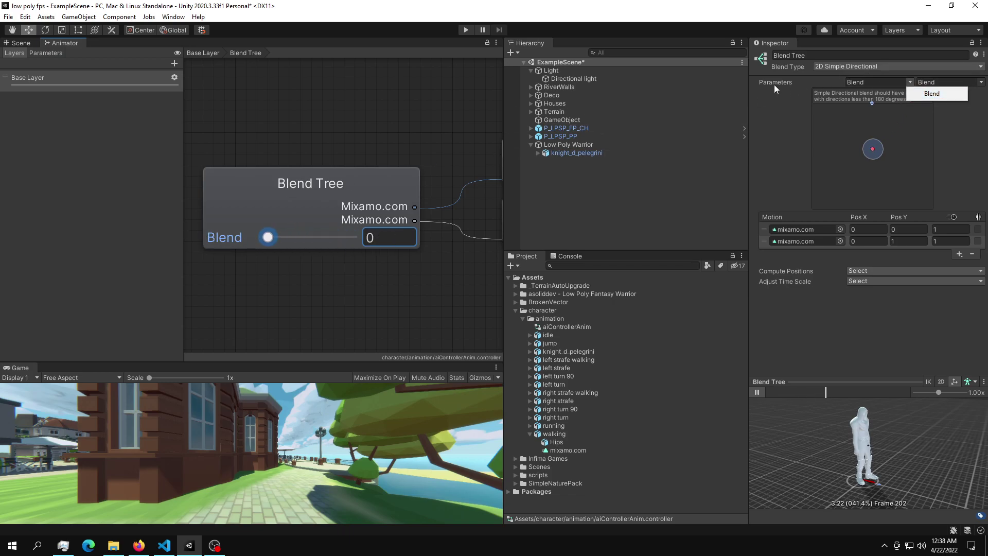
{"action": "left_click", "coordinate": [950, 94]}
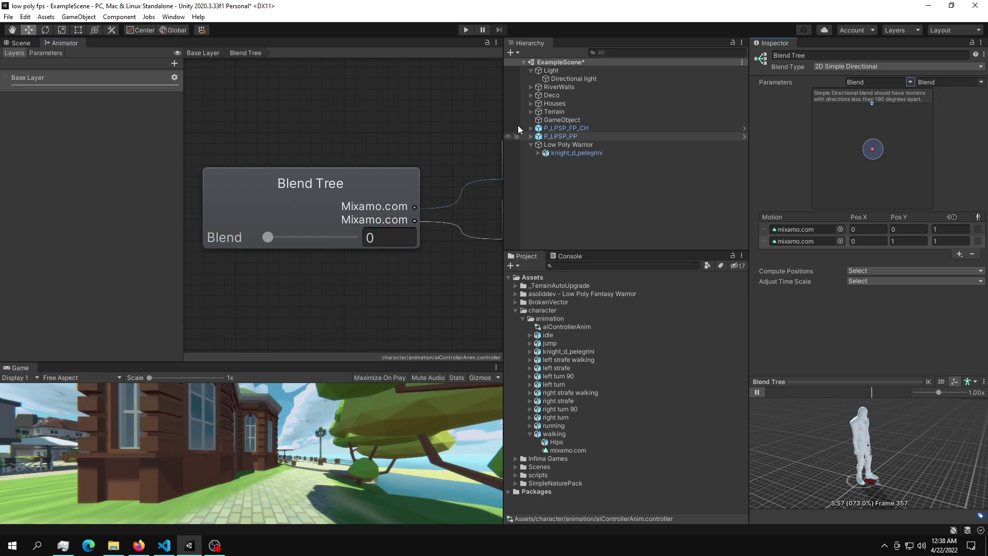
{"action": "left_click", "coordinate": [60, 54]}
{"action": "left_click", "coordinate": [171, 63]}
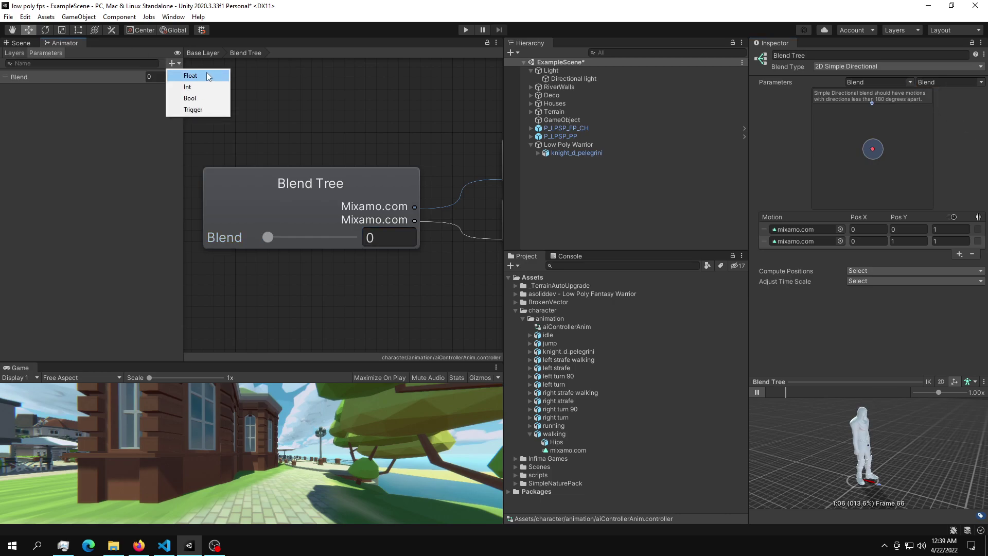
{"action": "left_click", "coordinate": [190, 75]}
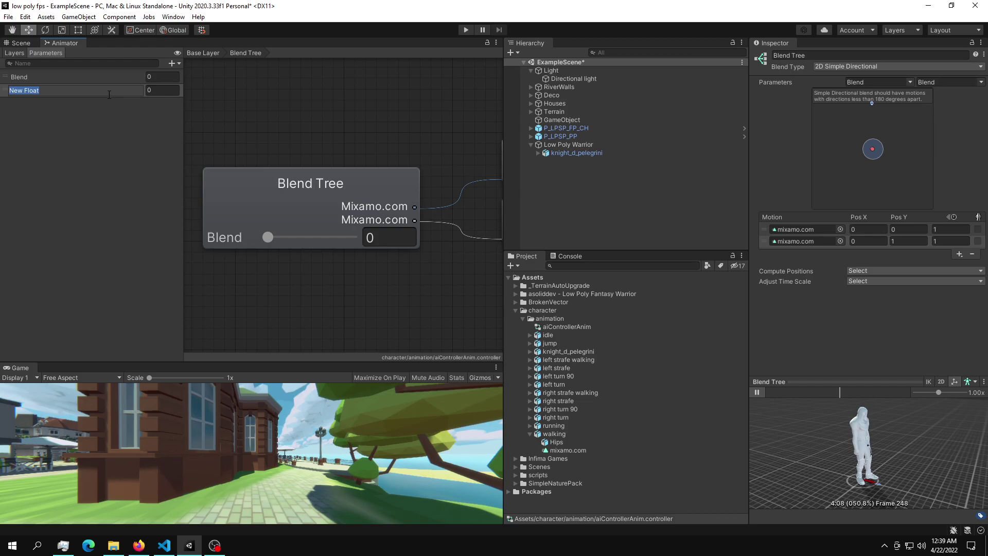
{"action": "type", "text": "vertical"}
{"action": "key", "text": "Return"}
{"action": "left_click", "coordinate": [172, 63]}
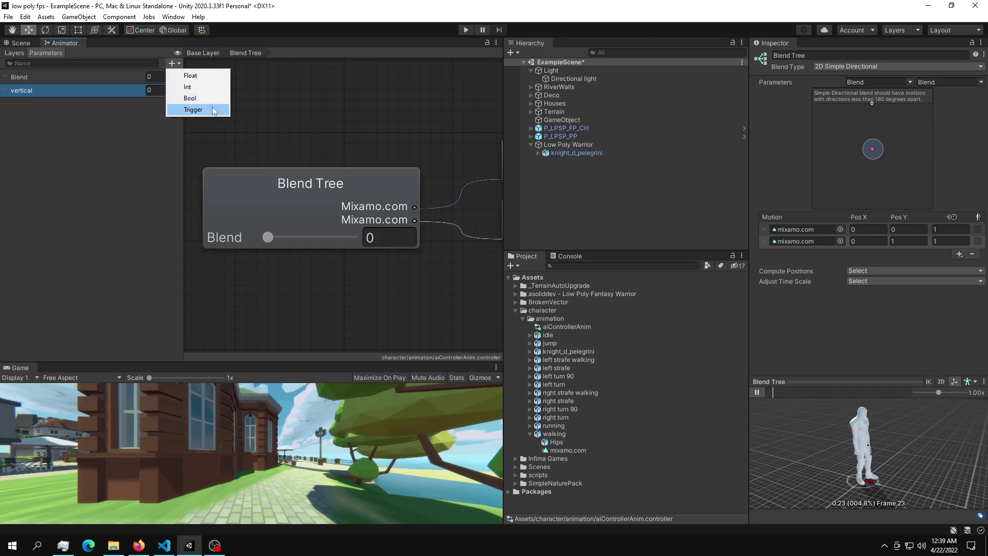
{"action": "left_click", "coordinate": [194, 75]}
{"action": "type", "text": "horizontal"}
{"action": "key", "text": "Return"}
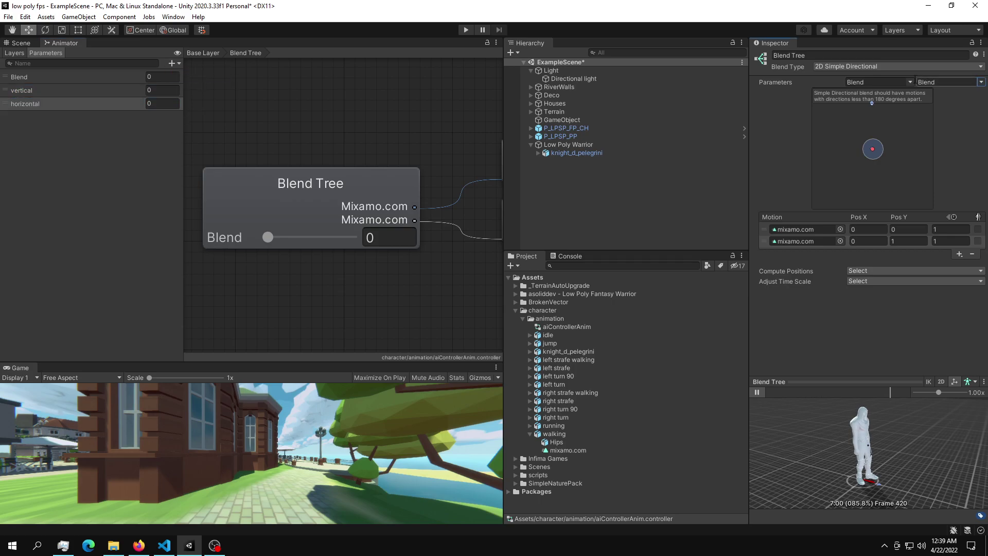
- Set the blend tree's first parameter to horizontal and its second to vertical
{"action": "left_click", "coordinate": [947, 82]}
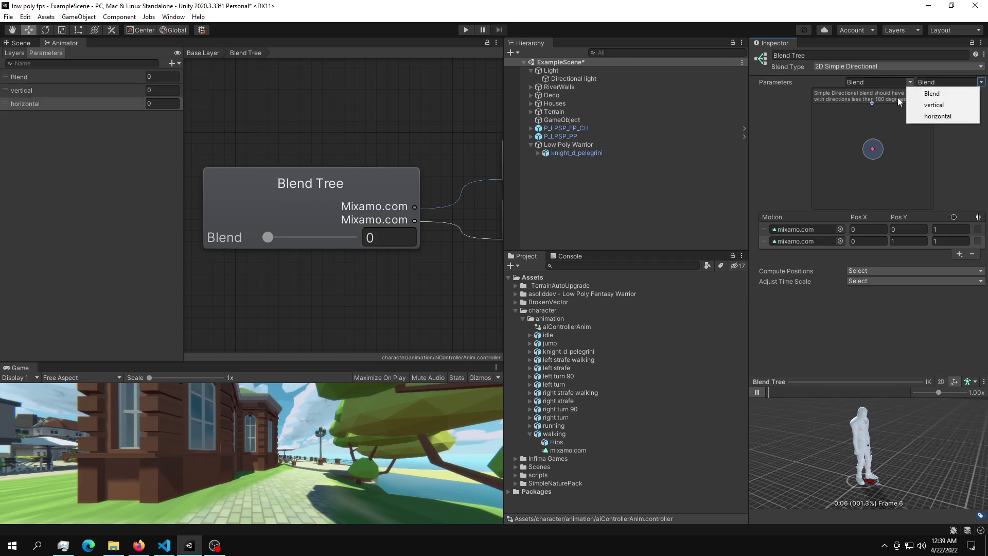
{"action": "left_click", "coordinate": [938, 116]}
{"action": "left_click", "coordinate": [951, 82]}
{"action": "left_click", "coordinate": [955, 103]}
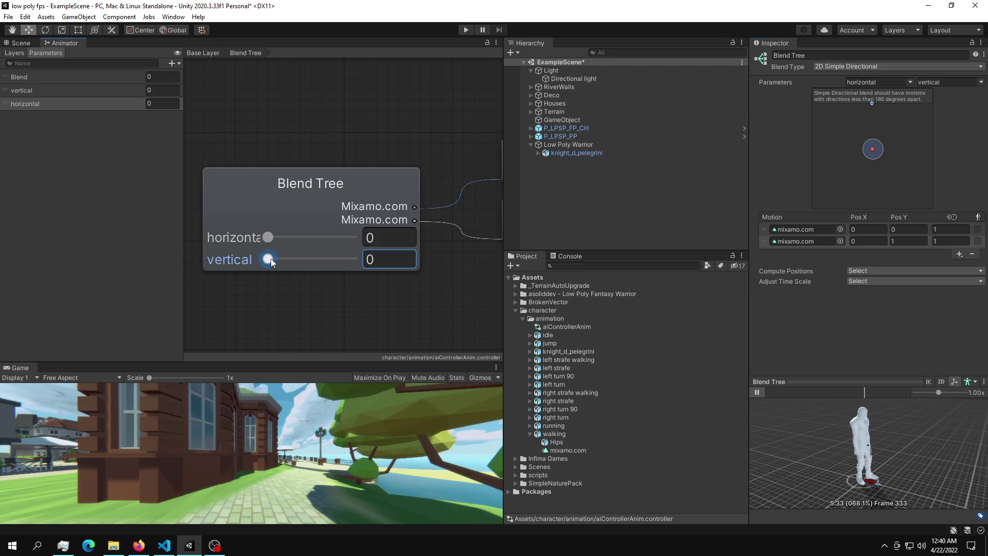
- Raise vertical to 1, switch Blend Type to 2D Freeform Directional, and view the knight from behind
{"action": "left_click_drag", "start_coordinate": [271, 259], "coordinate": [359, 264]}
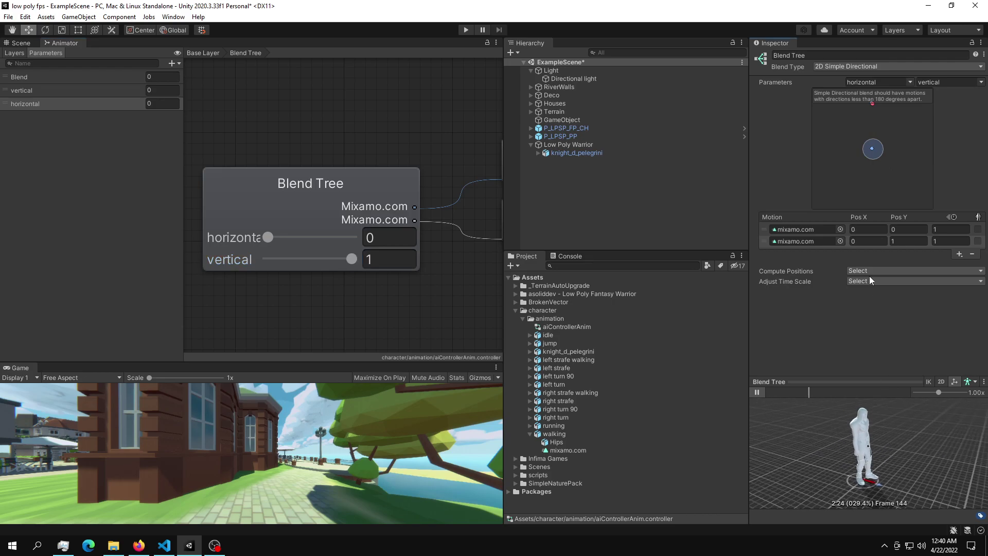
{"action": "left_click", "coordinate": [304, 268]}
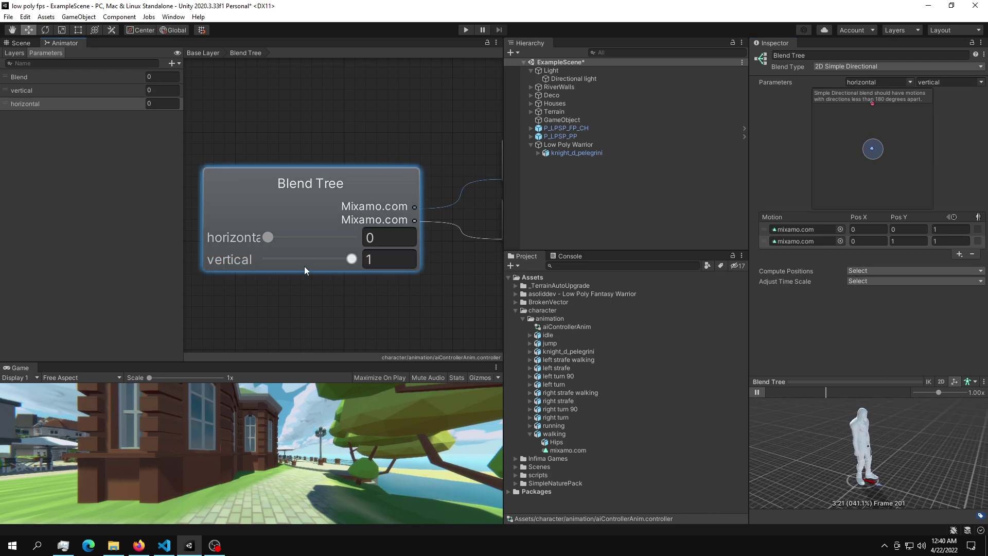
{"action": "left_click", "coordinate": [846, 66]}
{"action": "left_click", "coordinate": [395, 178]}
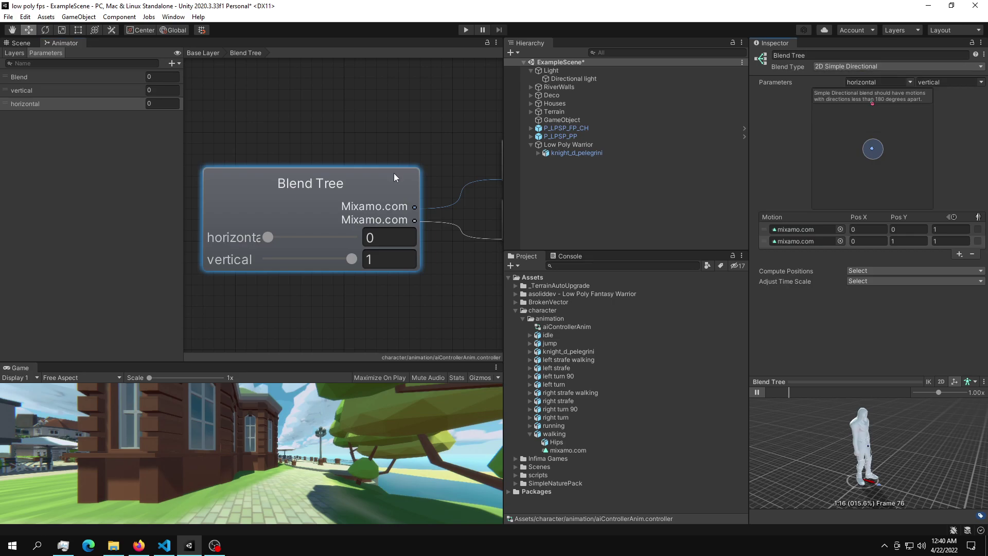
{"action": "left_click", "coordinate": [834, 68]}
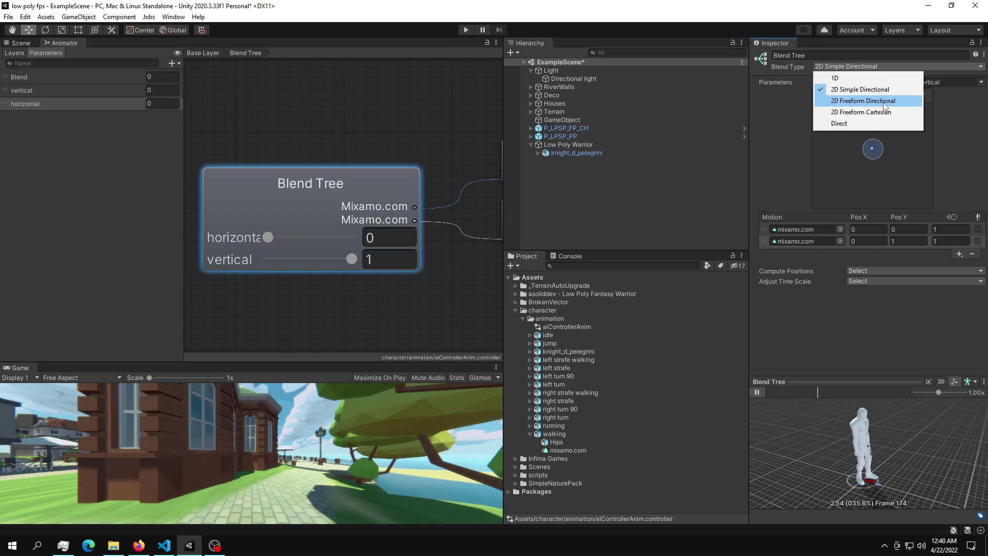
{"action": "left_click", "coordinate": [884, 100]}
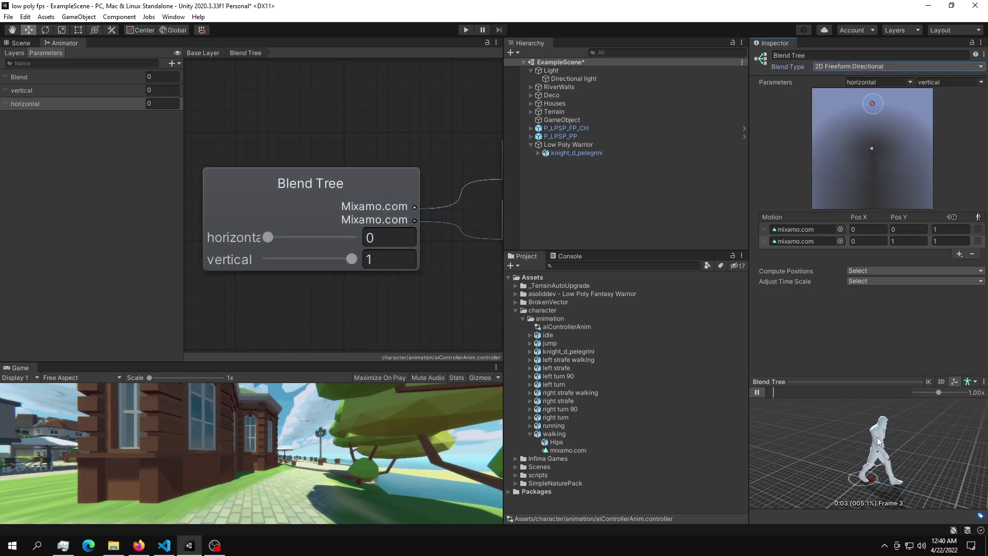
{"action": "left_click_drag", "start_coordinate": [860, 450], "coordinate": [806, 463], "text": "alt"}
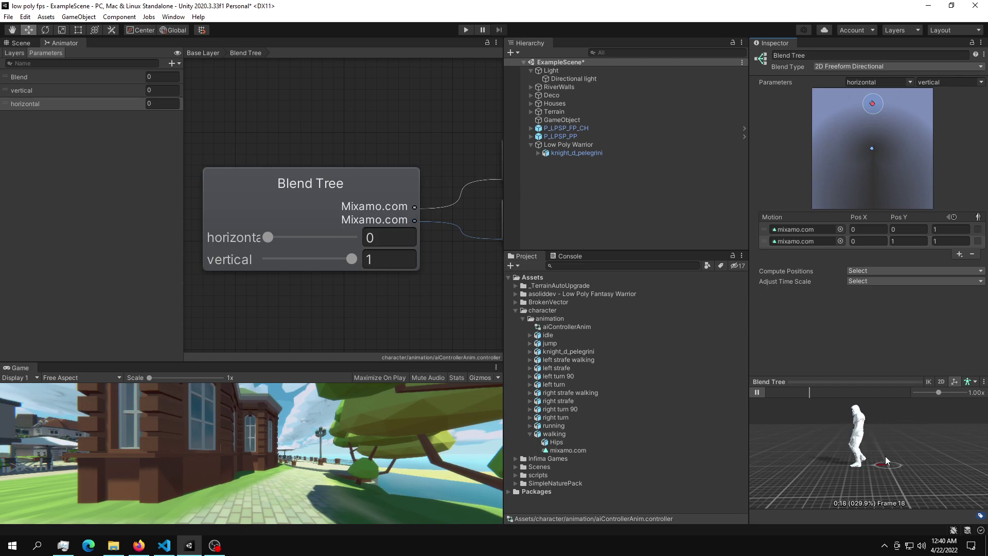
- Enable Loop Time on the walking clip, preview it, and apply the import settings
{"action": "left_click", "coordinate": [578, 451]}
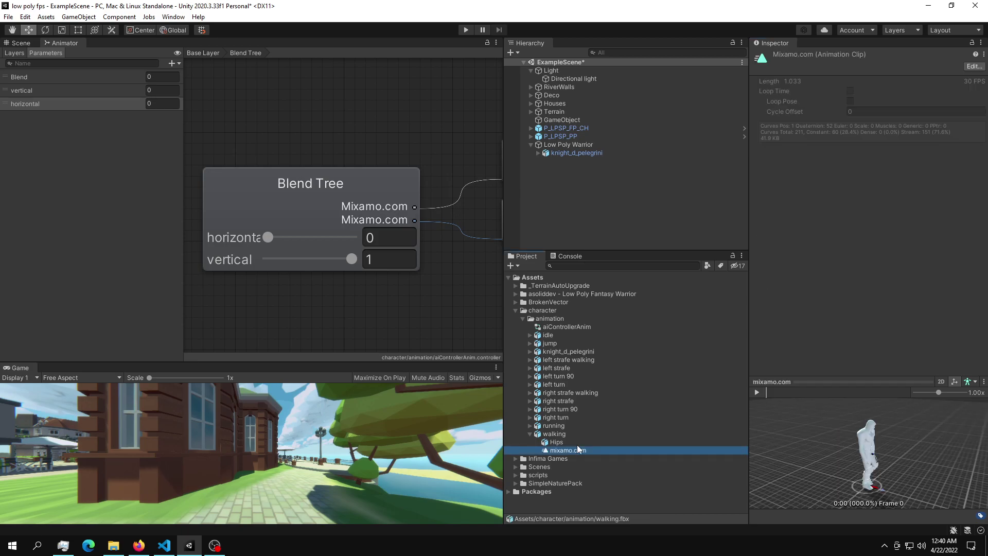
{"action": "scroll", "coordinate": [822, 277], "scroll_direction": "down", "scroll_amount": 3}
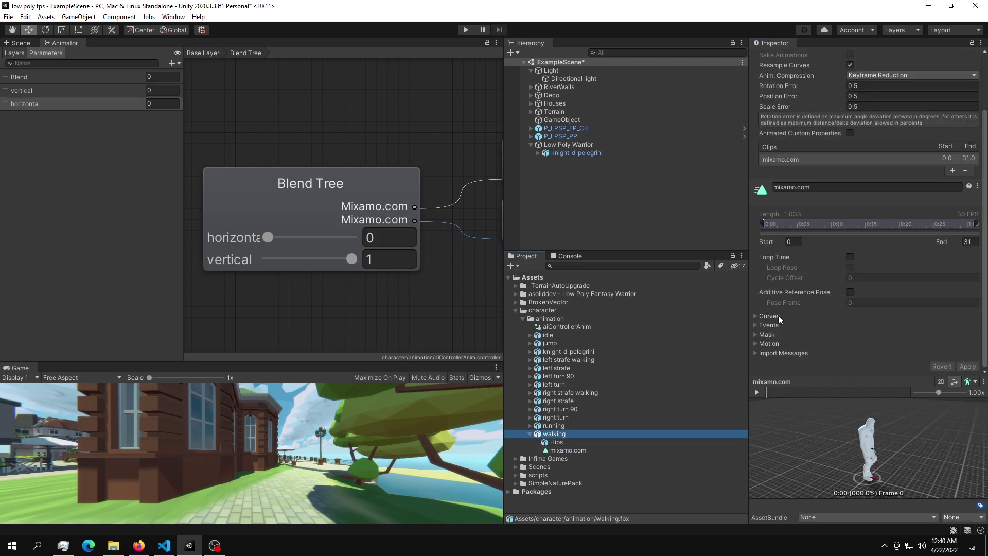
{"action": "left_click", "coordinate": [850, 256]}
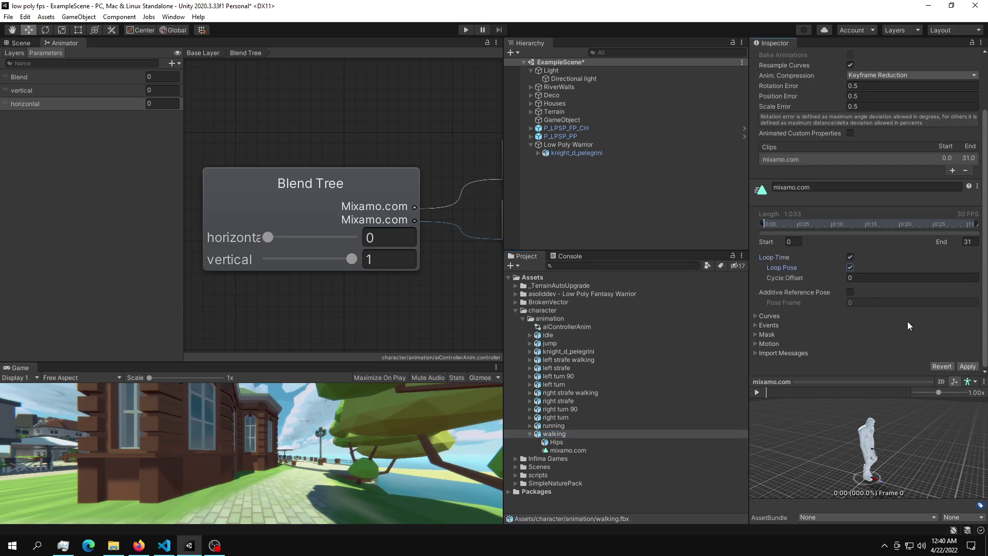
{"action": "left_click", "coordinate": [757, 392]}
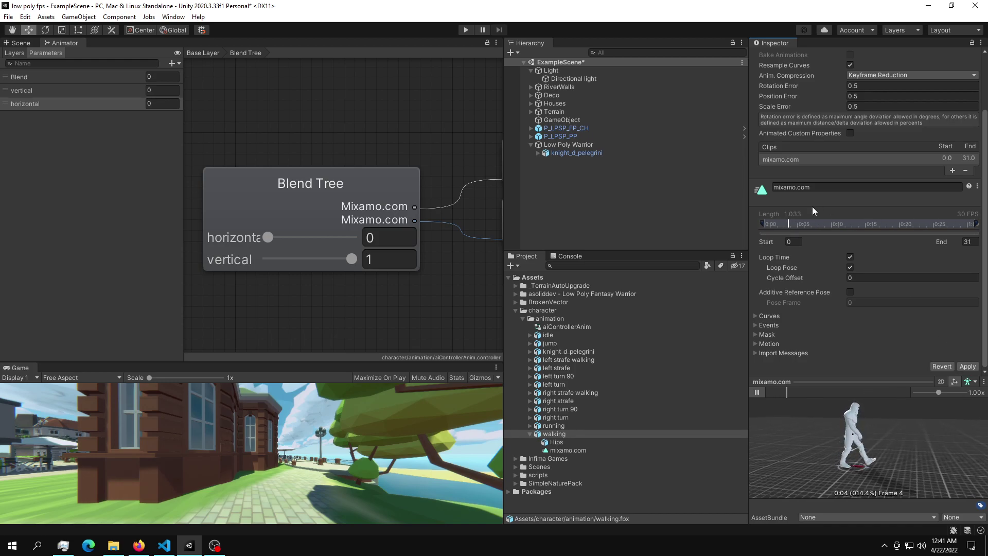
{"action": "left_click", "coordinate": [962, 367]}
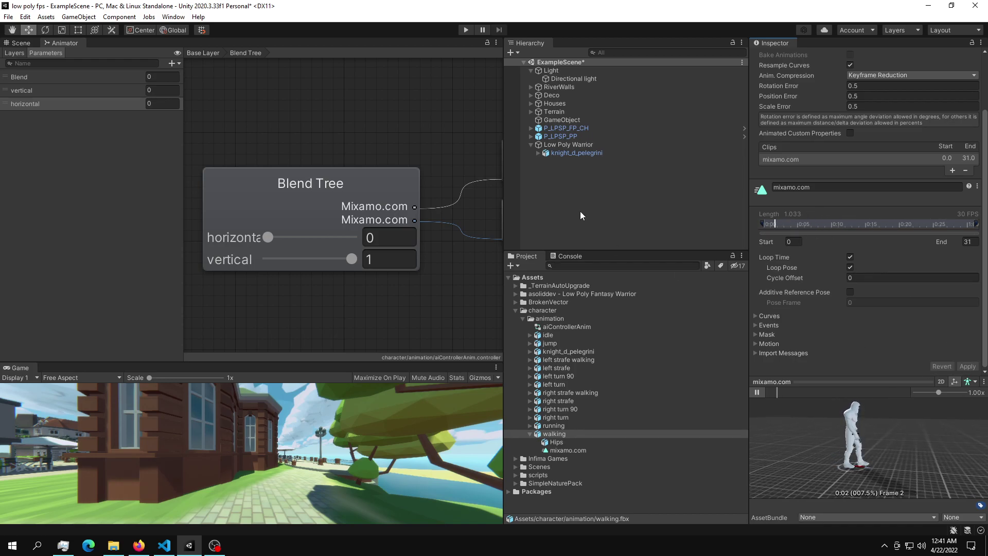
- Return to the Scene view and select the Low Poly Warrior object
{"action": "left_click", "coordinate": [568, 165]}
{"action": "left_click", "coordinate": [20, 43]}
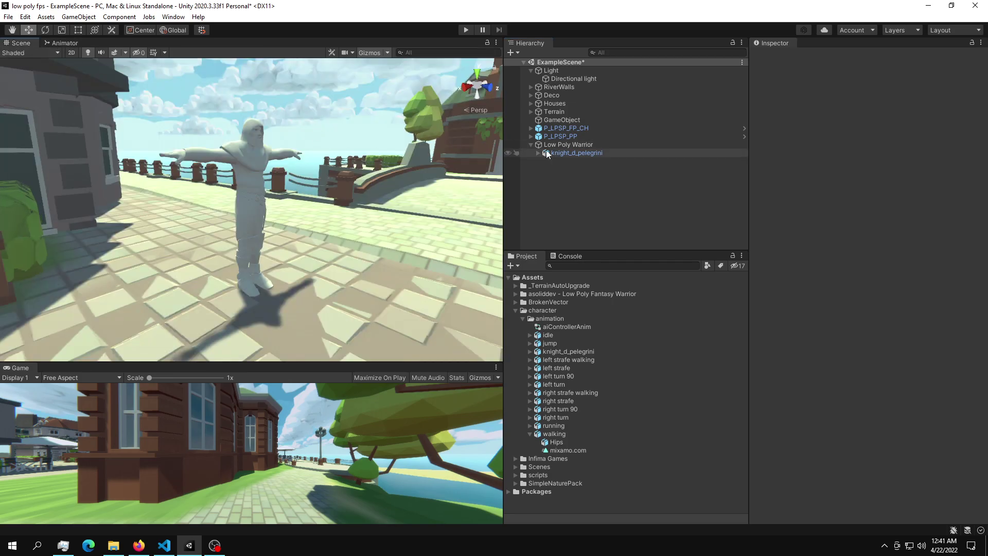
{"action": "right_click_drag", "start_coordinate": [313, 214], "coordinate": [342, 168]}
{"action": "left_click", "coordinate": [587, 144]}
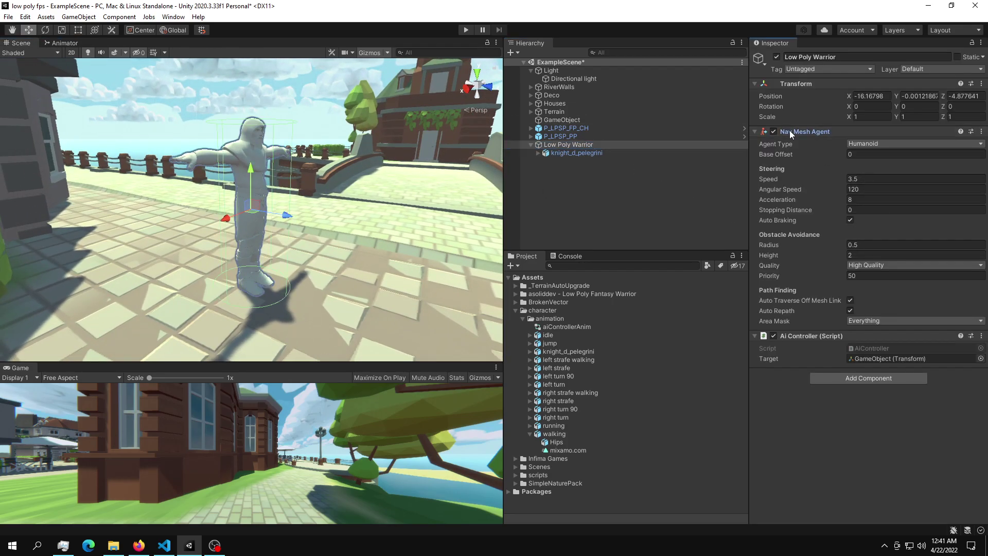
- Open the AiController script in VS Code and check knight_d_pelegrini's Animator in Unity
{"action": "left_click", "coordinate": [807, 130]}
{"action": "double_click", "coordinate": [875, 155]}
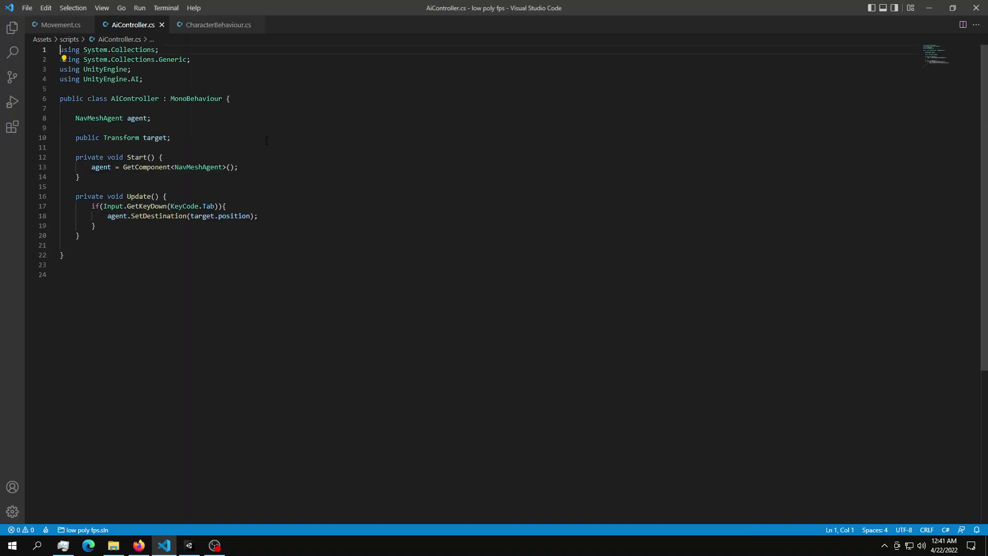
{"action": "key", "text": "alt+Tab"}
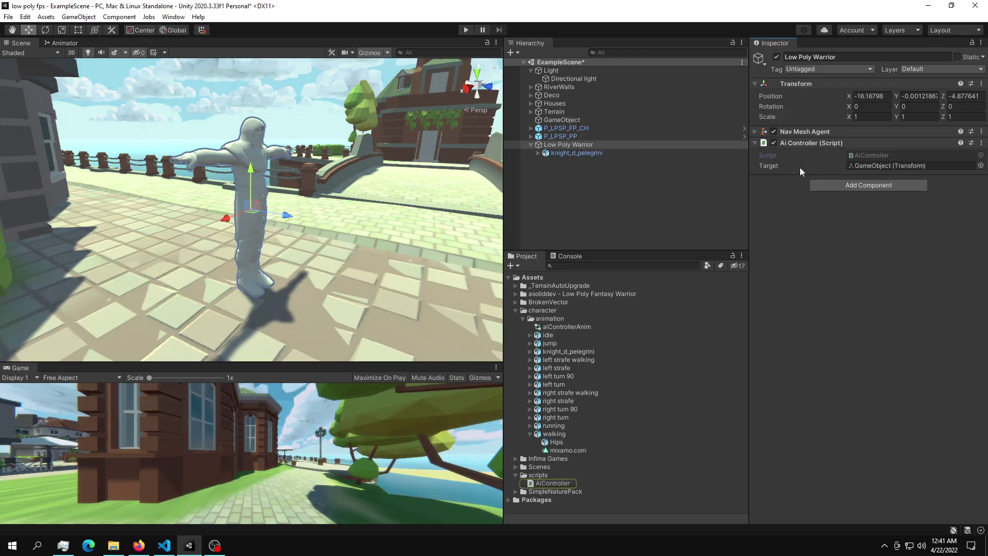
{"action": "left_click", "coordinate": [650, 152]}
{"action": "key", "text": "alt+Tab"}
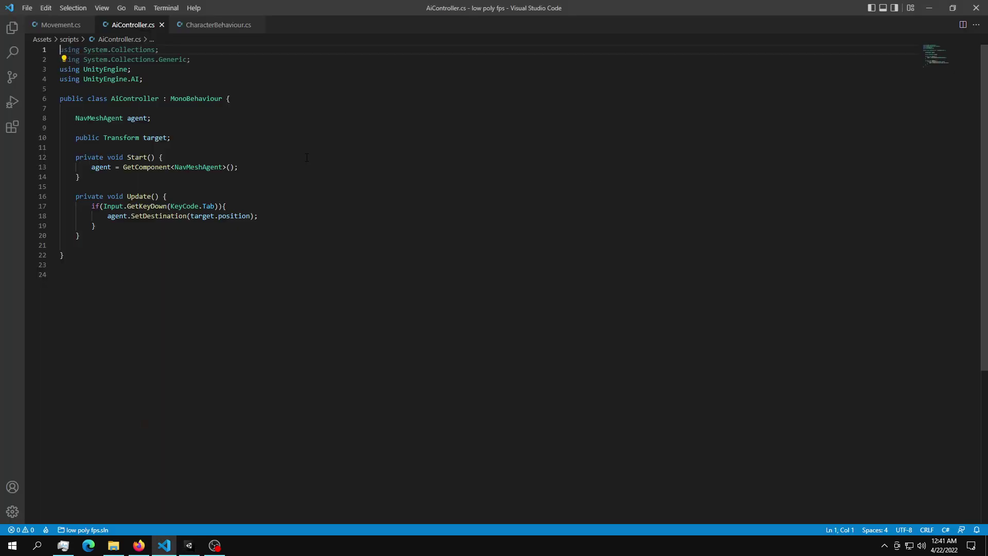
- Declare 'public Animator animator' on a new line below the target field
{"action": "key", "text": "Return"}
{"action": "key", "text": "Up"}
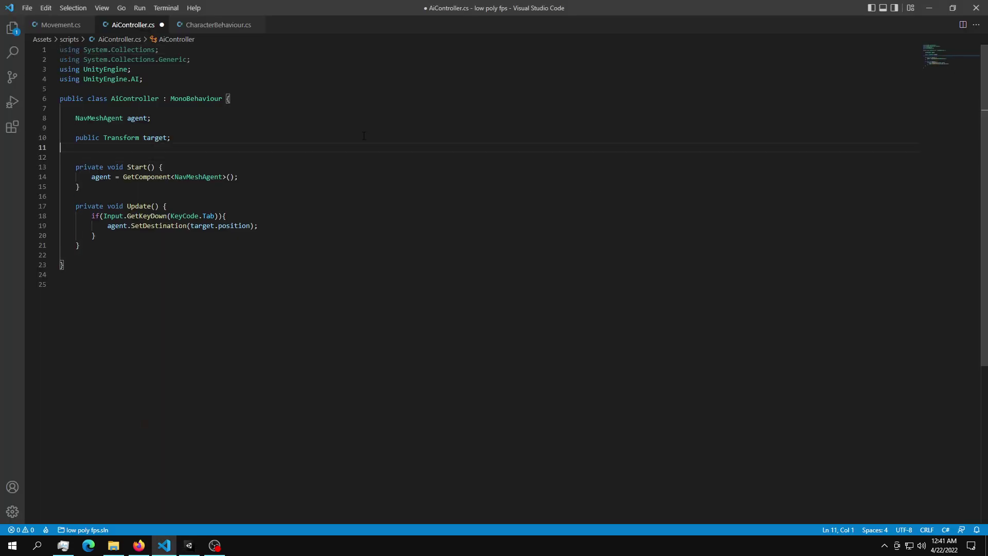
{"action": "type", "text": "public Animator animat"}
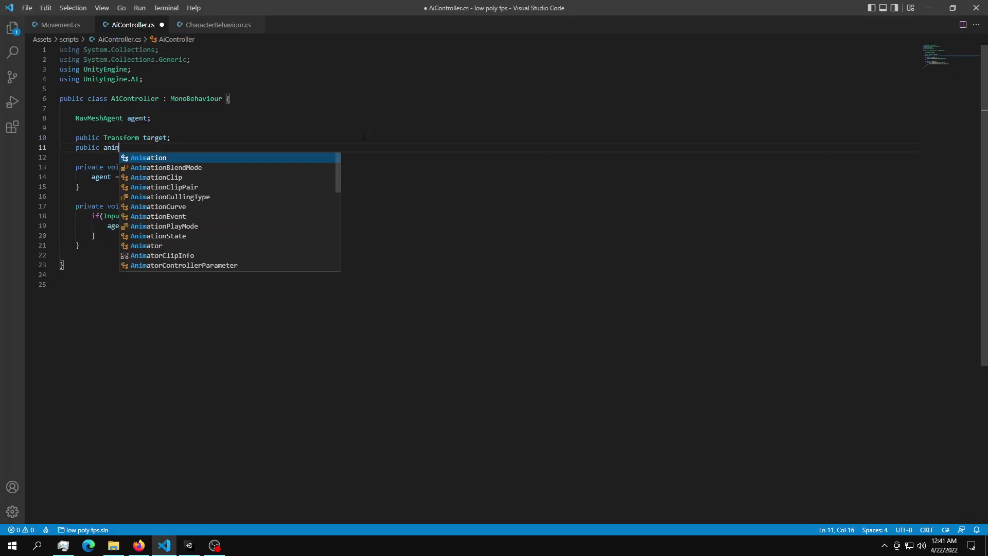
{"action": "type", "text": "or"}
{"action": "key", "text": "Tab"}
{"action": "type", "text": "anim"}
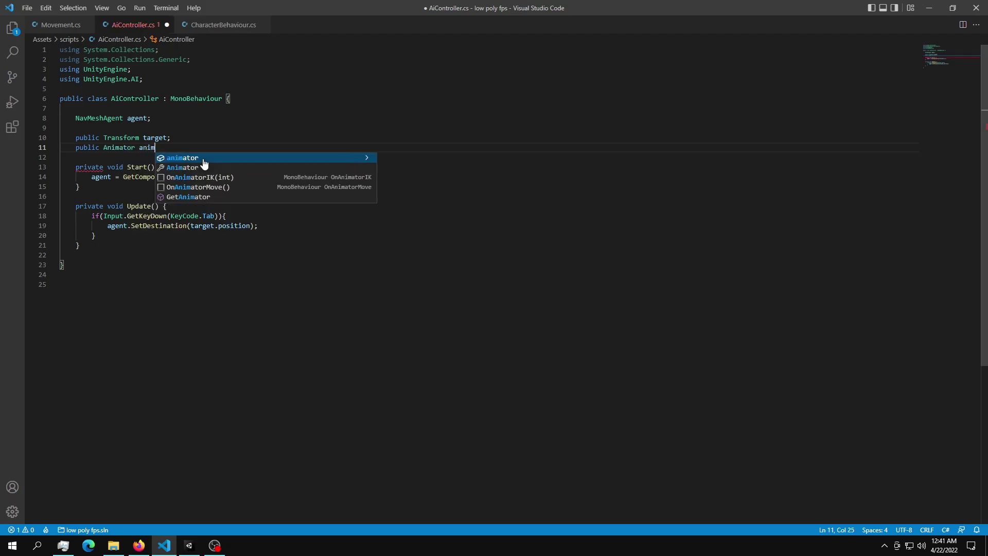
{"action": "key", "text": "Tab"}
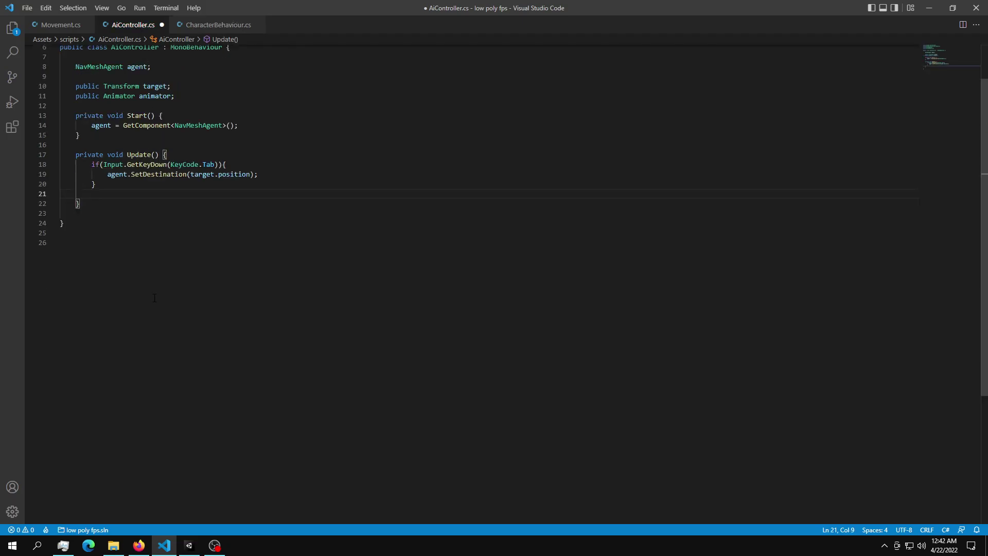
- Check the vertical parameter in Unity's Animator, then start typing animator.SetFloat(" in Update
{"action": "left_click", "coordinate": [166, 547]}
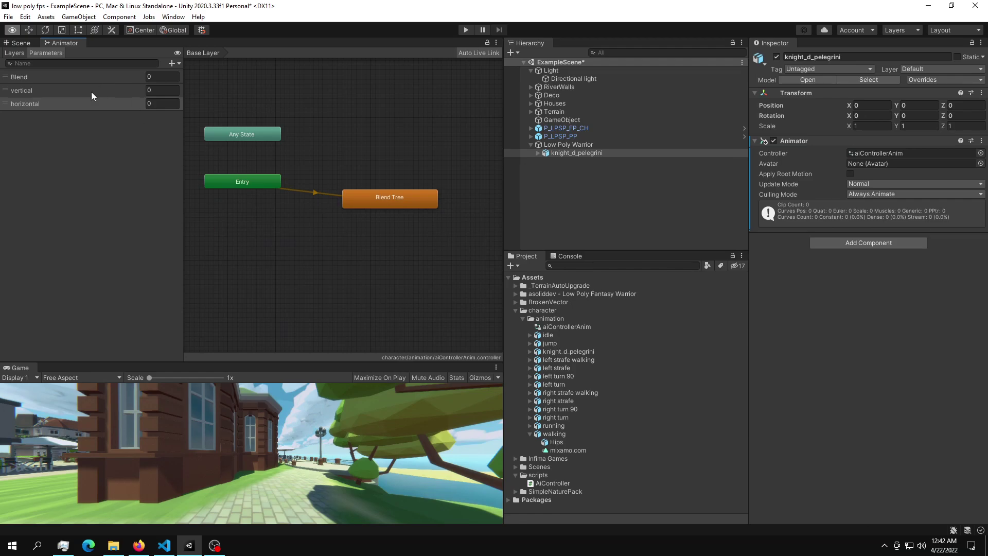
{"action": "left_click", "coordinate": [30, 90]}
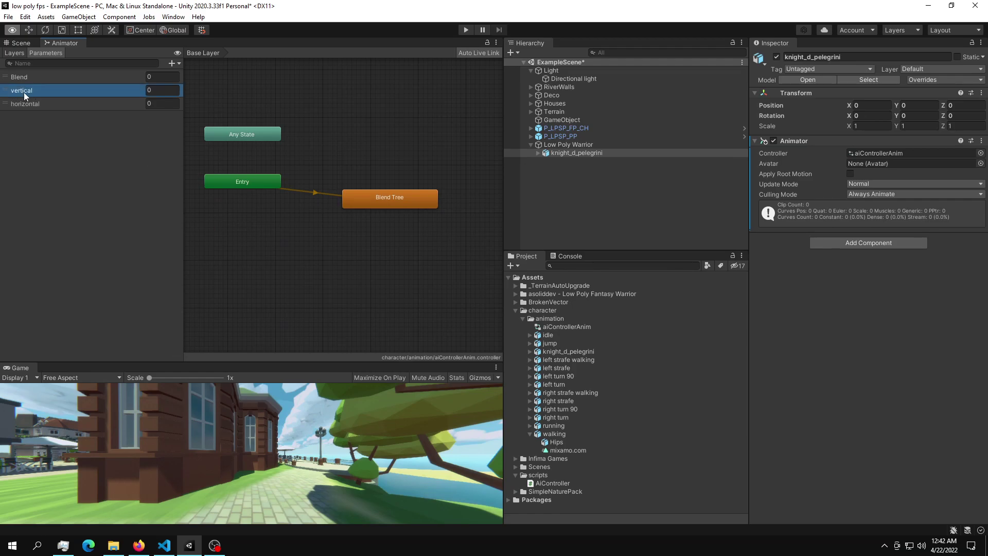
{"action": "key", "text": "alt+Tab"}
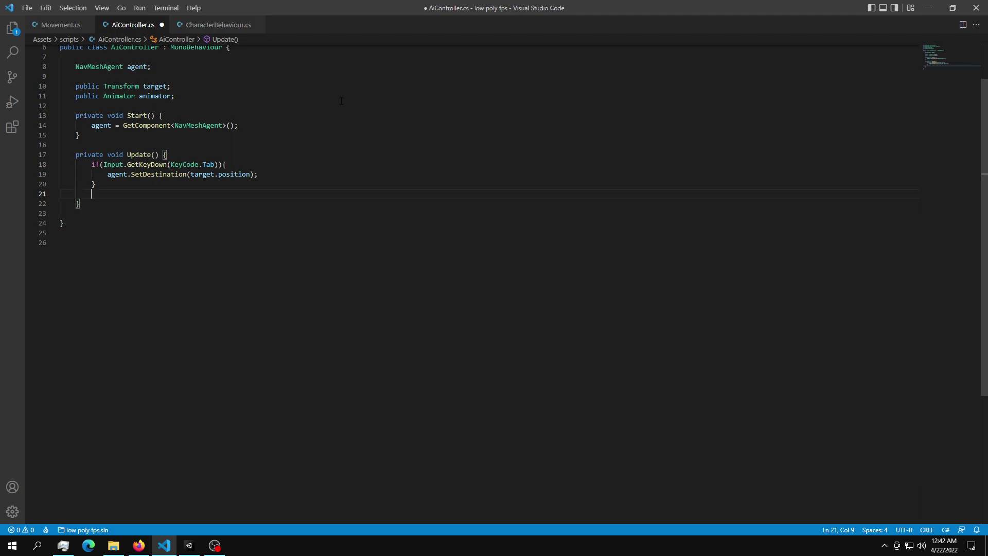
{"action": "type", "text": "animator.set"}
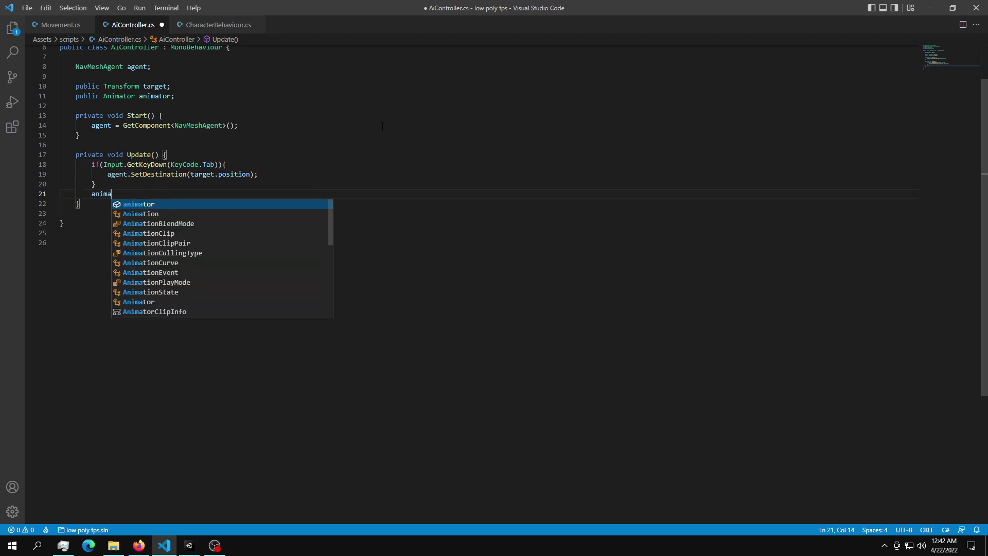
{"action": "key", "text": "Down"}
{"action": "key", "text": "Down"}
{"action": "key", "text": "Tab"}
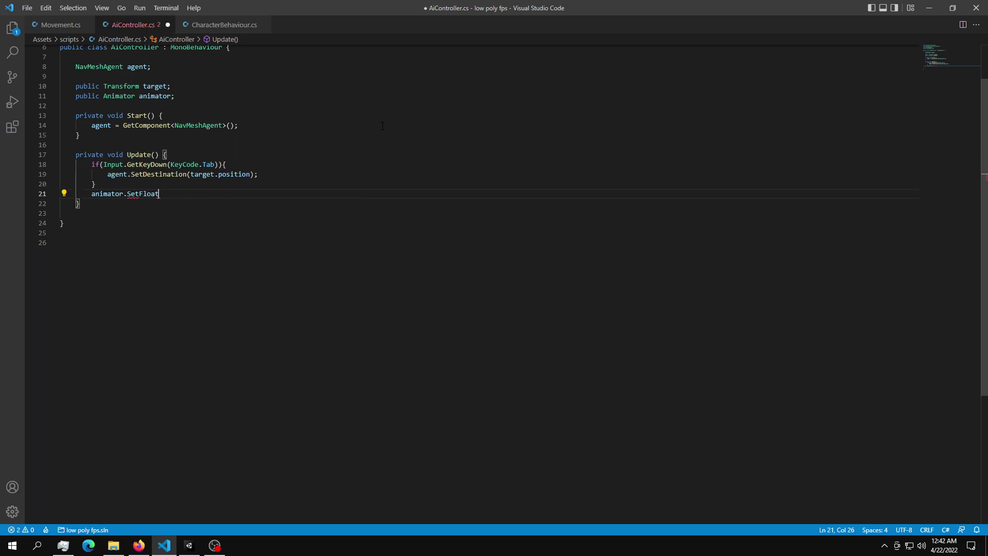
{"action": "type", "text": "(\""}
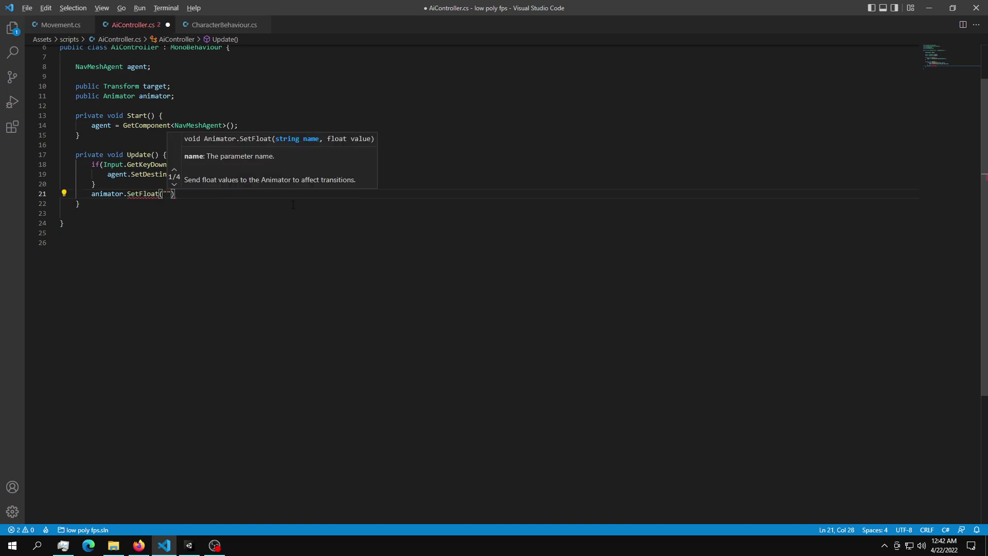
- Copy the 'vertical' parameter name from Unity's Animator Parameters list
{"action": "key", "text": "alt+Tab"}
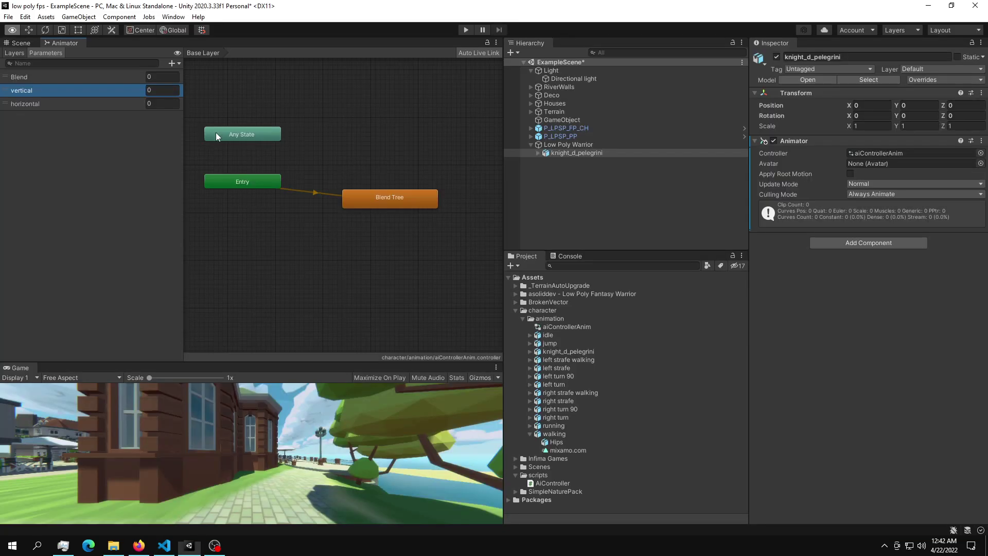
{"action": "double_click", "coordinate": [22, 91]}
{"action": "key", "text": "ctrl+c"}
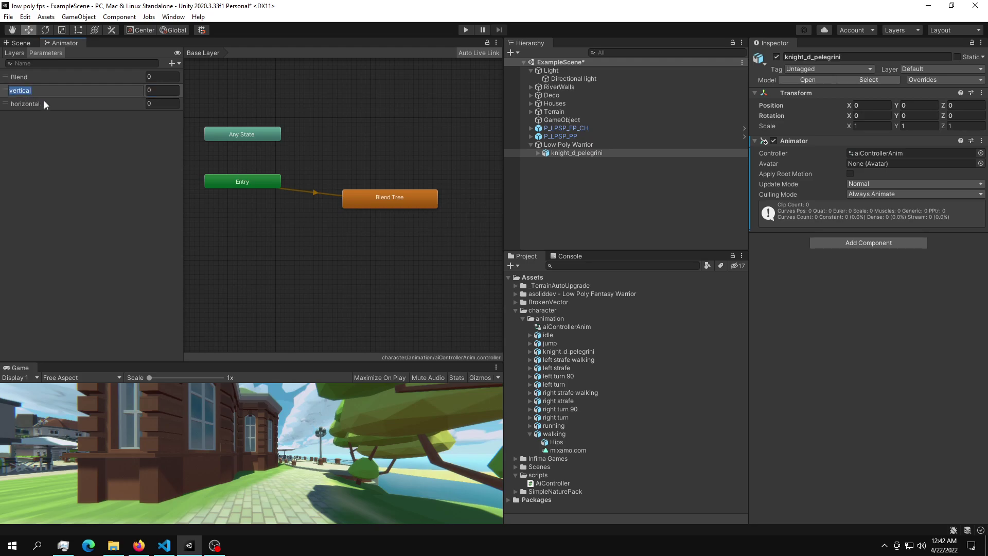
{"action": "key", "text": "alt+Tab"}
- Complete the call as SetFloat("vertical", Mathf.Clamp(agent.velocity.magnitude, 0, 1))
{"action": "key", "text": "ctrl+v"}
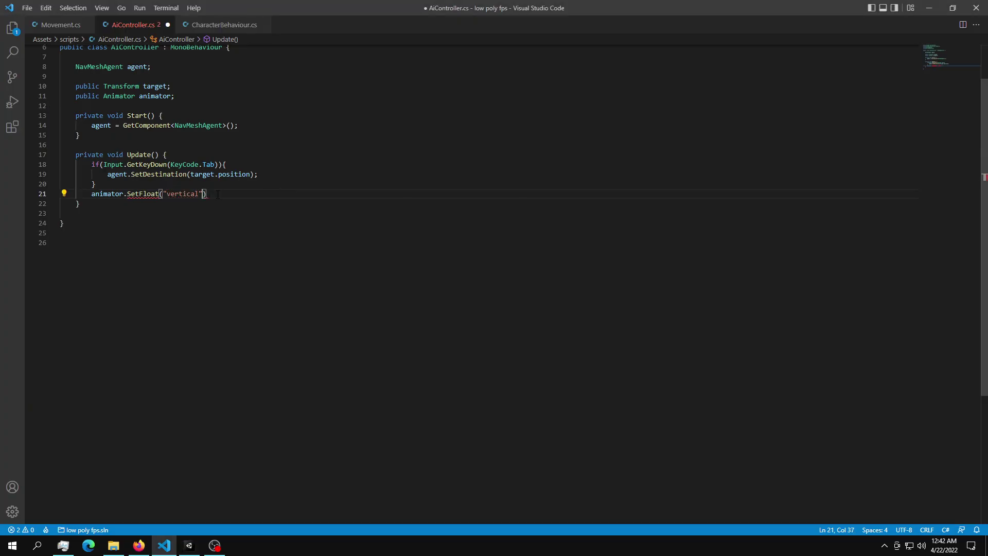
{"action": "type", "text": ","}
{"action": "type", "text": "agent."}
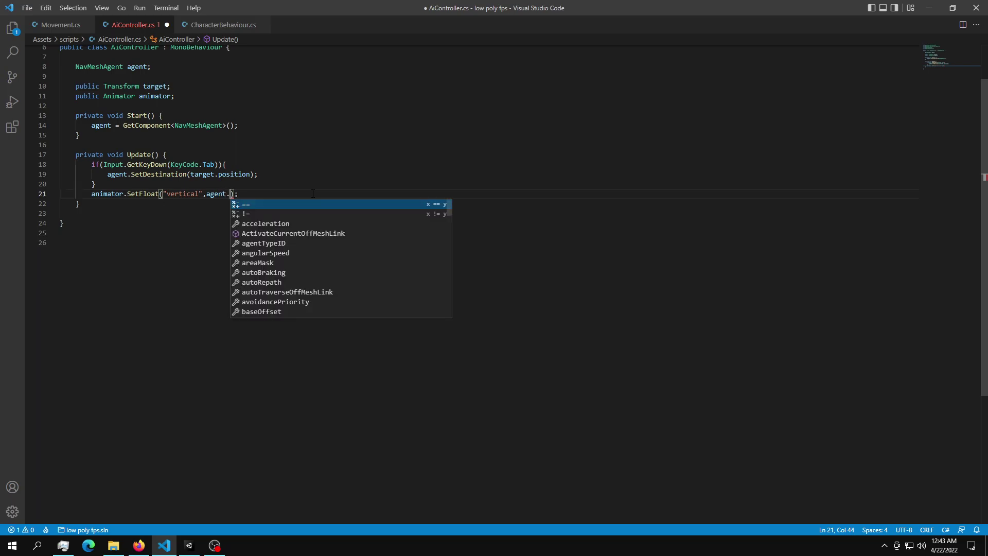
{"action": "type", "text": "velocity."}
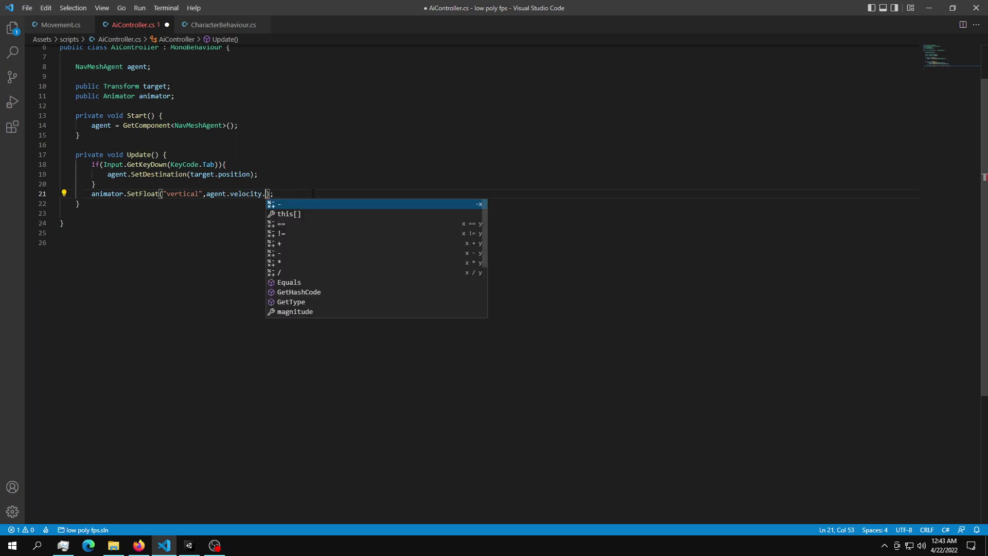
{"action": "type", "text": "magnitude"}
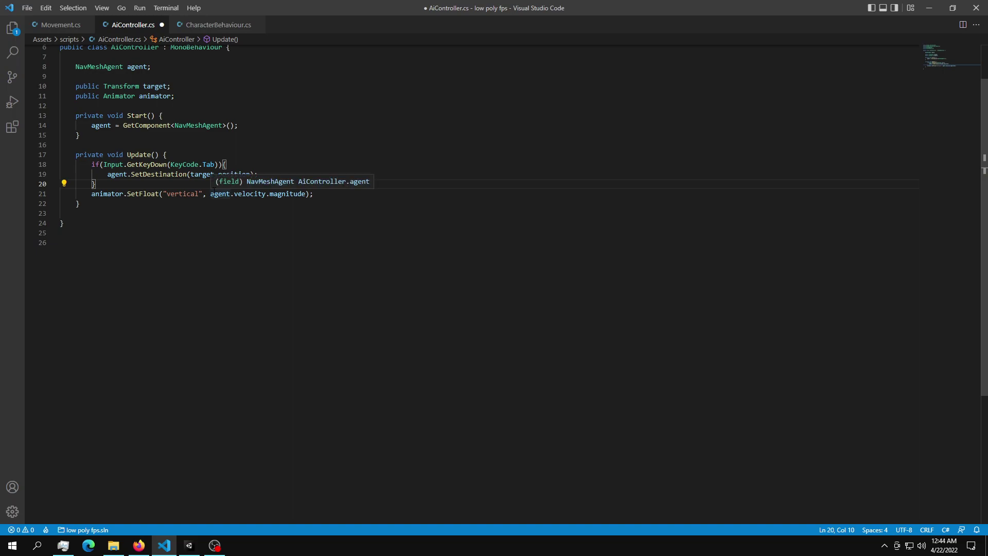
{"action": "left_click_drag", "start_coordinate": [211, 193], "coordinate": [306, 194]}
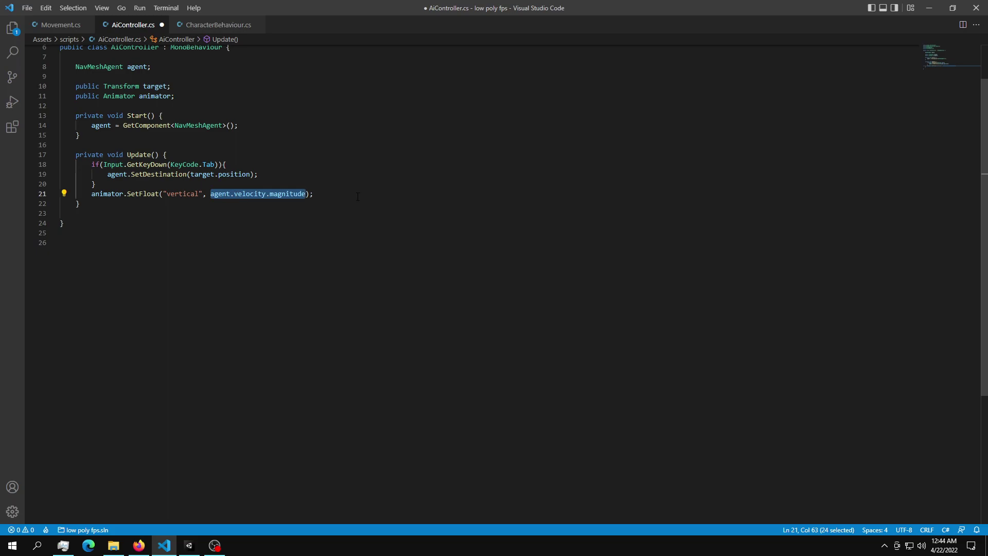
{"action": "key", "text": "ctrl+x"}
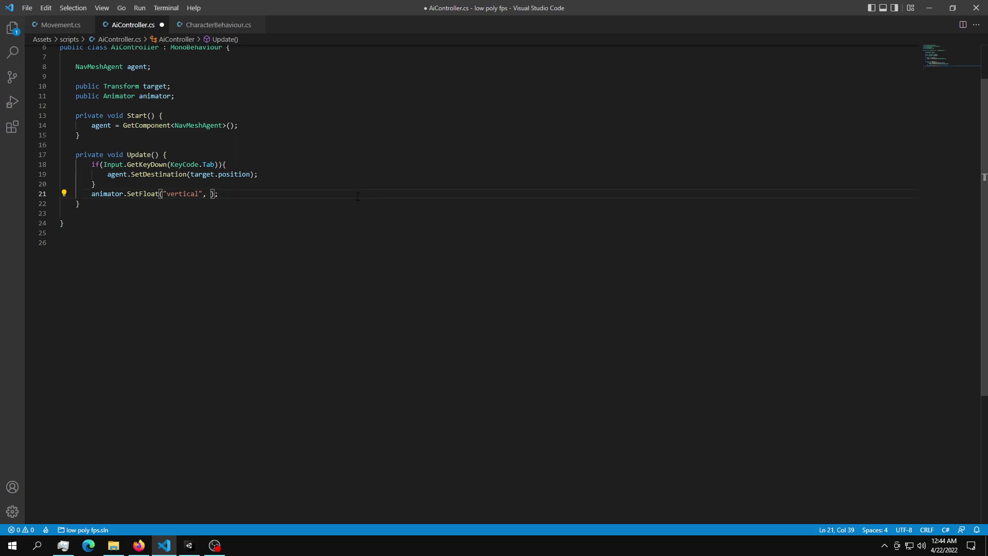
{"action": "type", "text": "math"}
{"action": "key", "text": "Tab"}
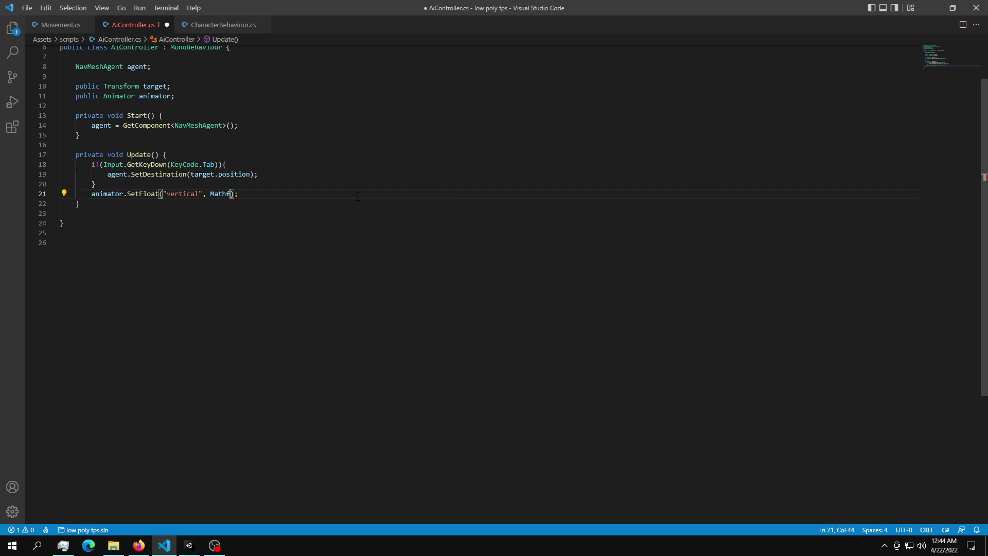
{"action": "type", "text": ".cl"}
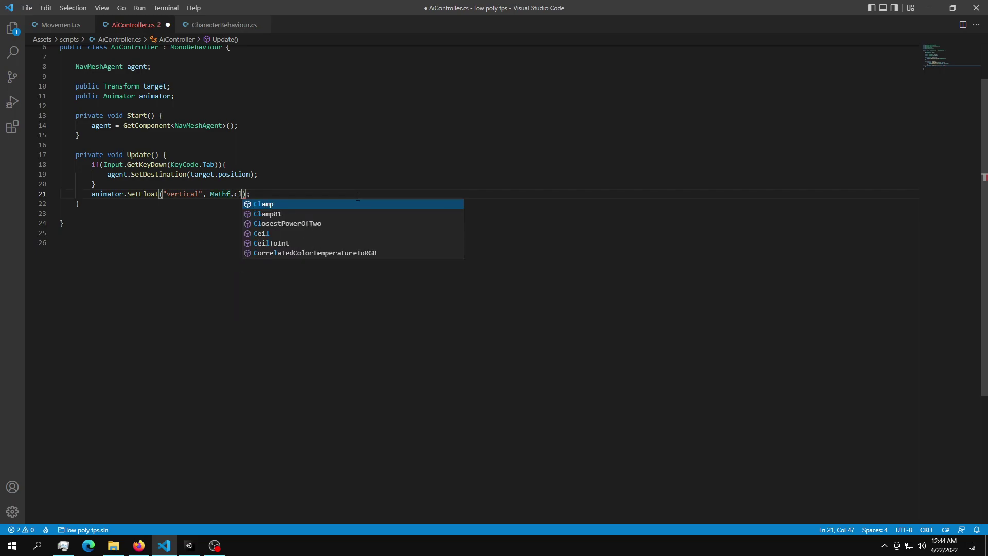
{"action": "key", "text": "Tab"}
{"action": "type", "text": "(agent.velocity.magnitude , "}
{"action": "type", "text": "0 , 1"}
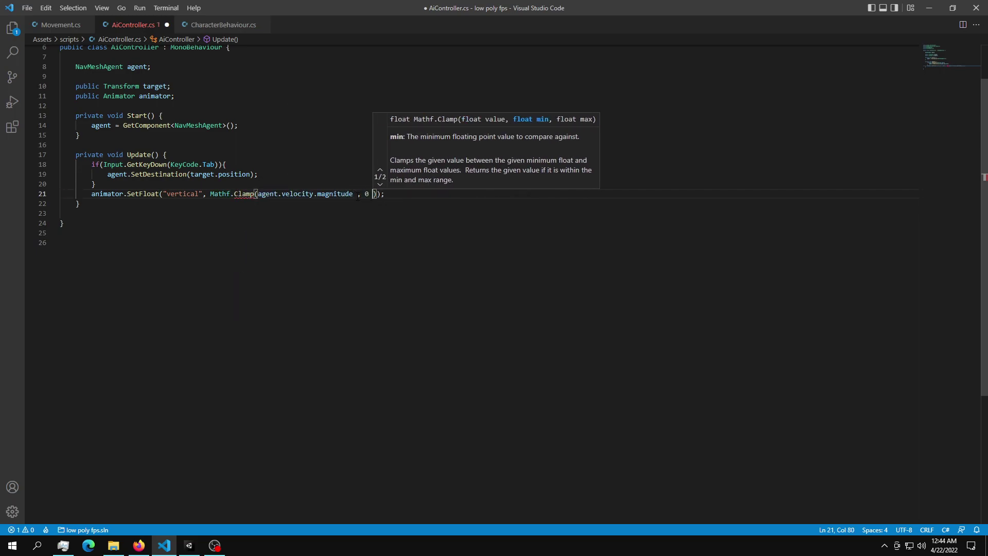
- Review Mathf.Clamp's value, min and max parameters, then save AiController.cs
{"action": "left_click", "coordinate": [244, 195]}
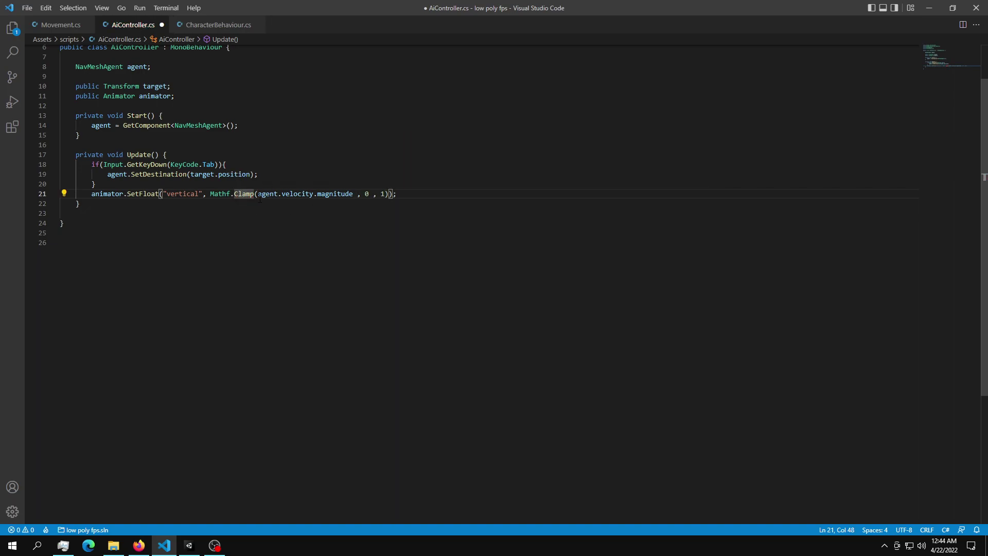
{"action": "mouse_move", "coordinate": [244, 194]}
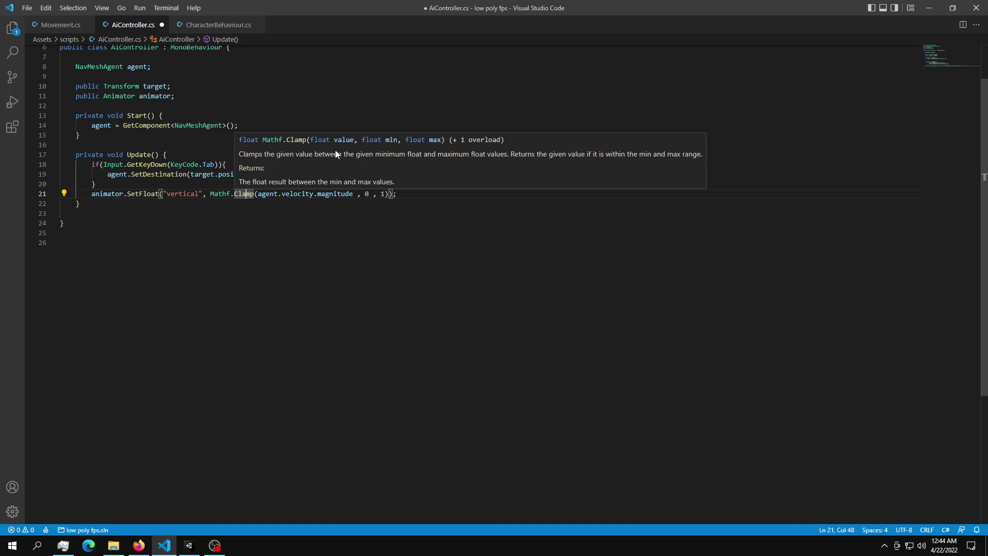
{"action": "left_click_drag", "start_coordinate": [346, 137], "coordinate": [337, 138]}
{"action": "double_click", "coordinate": [387, 140]}
{"action": "double_click", "coordinate": [438, 142]}
{"action": "left_click", "coordinate": [430, 155]}
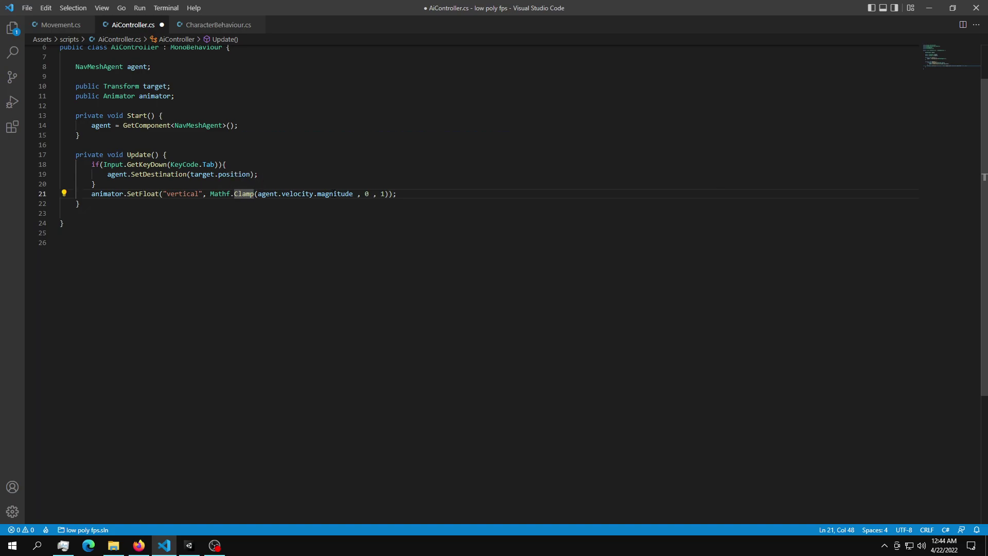
{"action": "left_click_drag", "start_coordinate": [338, 194], "coordinate": [341, 193]}
{"action": "key", "text": "ctrl+s"}
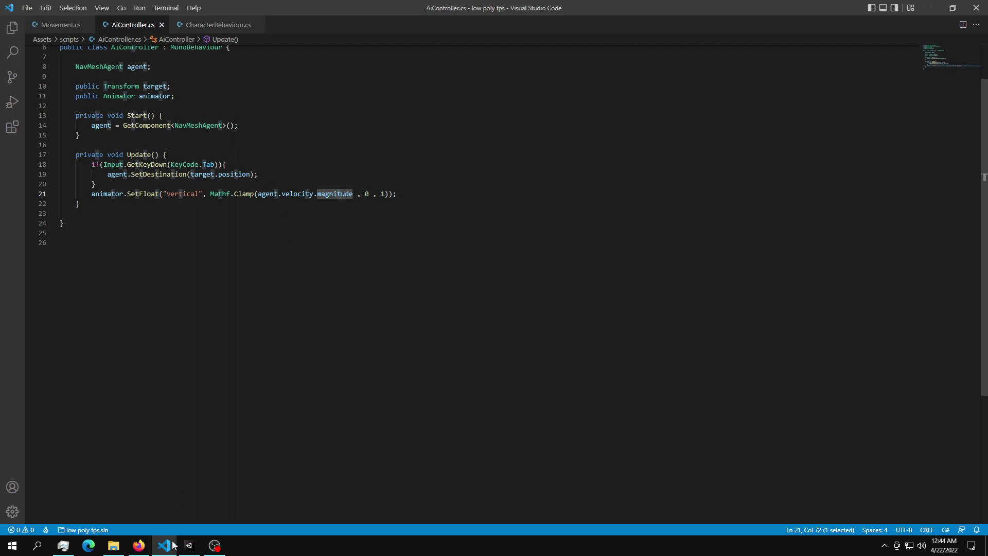
- Assign knight_d_pelegrini to the Ai Controller's Animator field in Unity
{"action": "left_click", "coordinate": [188, 545]}
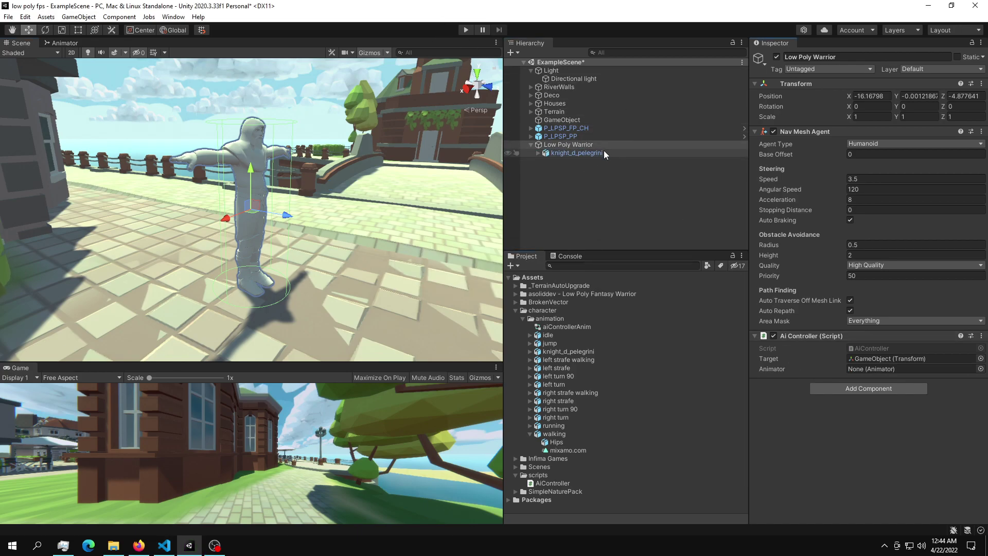
{"action": "left_click_drag", "start_coordinate": [604, 152], "coordinate": [885, 368]}
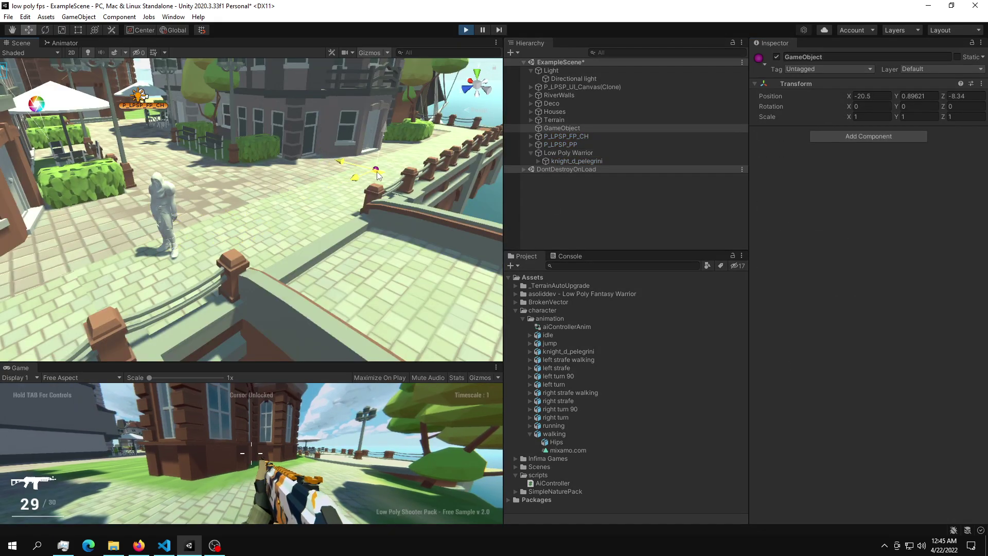
- Move the target GameObject across the plaza, watch the knight walk to it, then walk the player forward
{"action": "left_click_drag", "start_coordinate": [274, 233], "coordinate": [375, 173]}
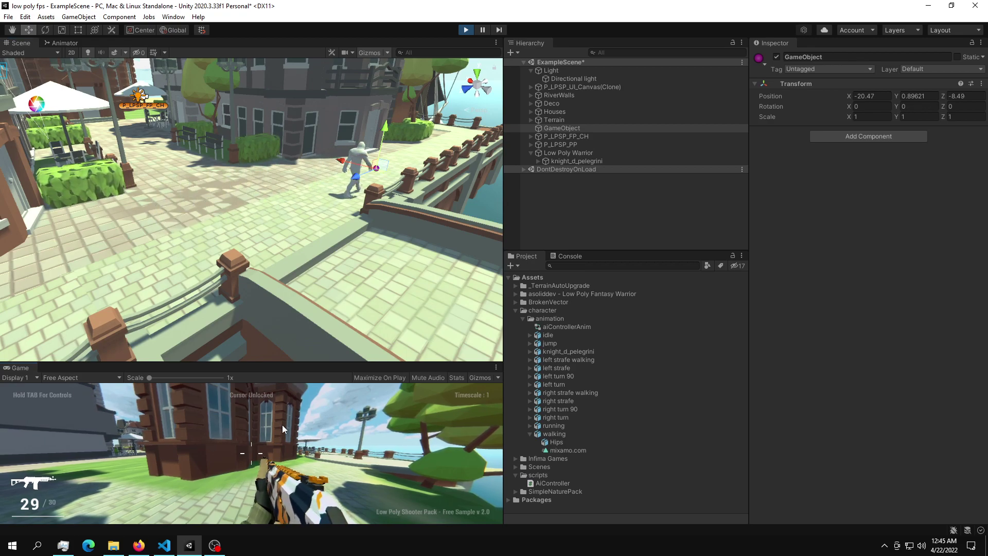
{"action": "left_click_drag", "start_coordinate": [470, 239], "coordinate": [258, 216], "text": "alt"}
{"action": "right_click_drag", "start_coordinate": [241, 212], "coordinate": [214, 222]}
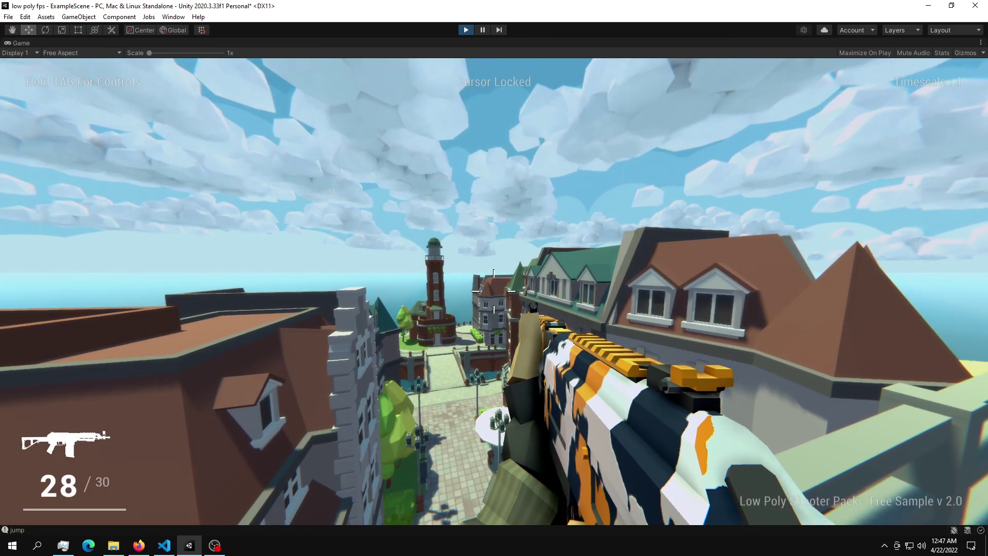
{"action": "key", "text": "w"}
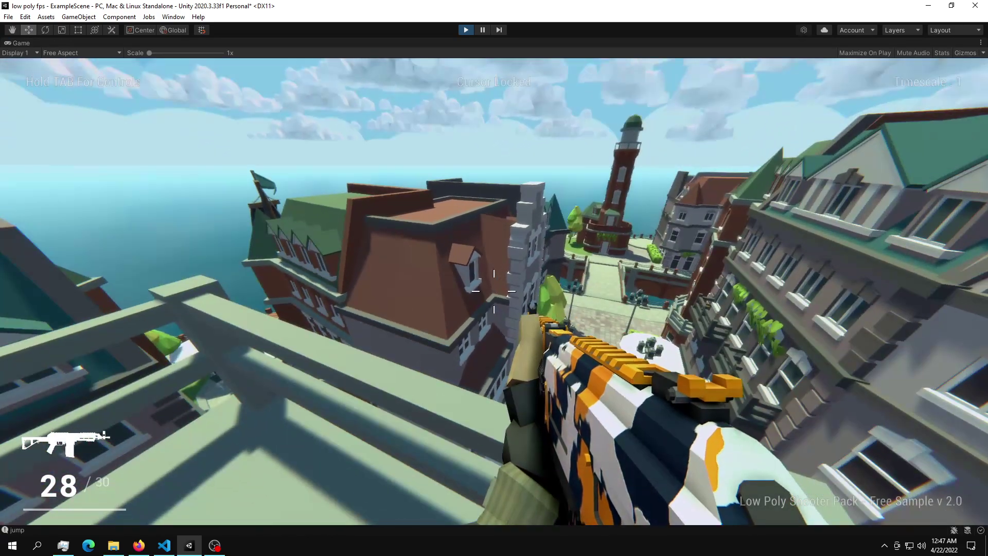